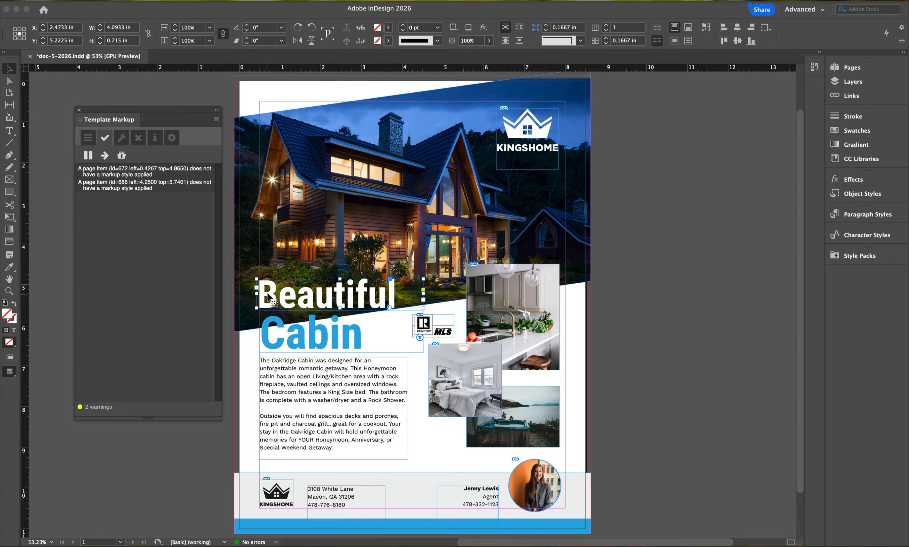
- Apply the "Text - content editable" markup style to the "Beautiful" headline frame
{"action": "left_click", "coordinate": [142, 186]}
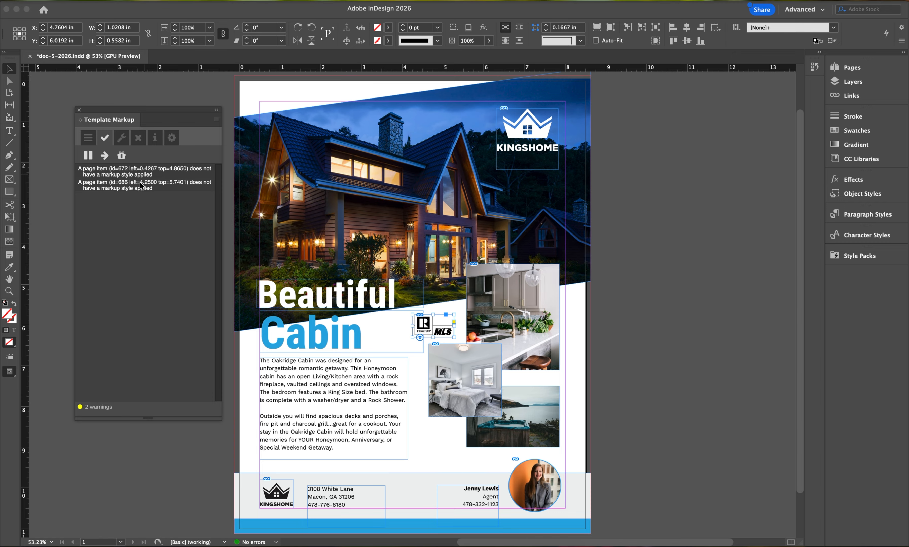
{"action": "left_click", "coordinate": [144, 140]}
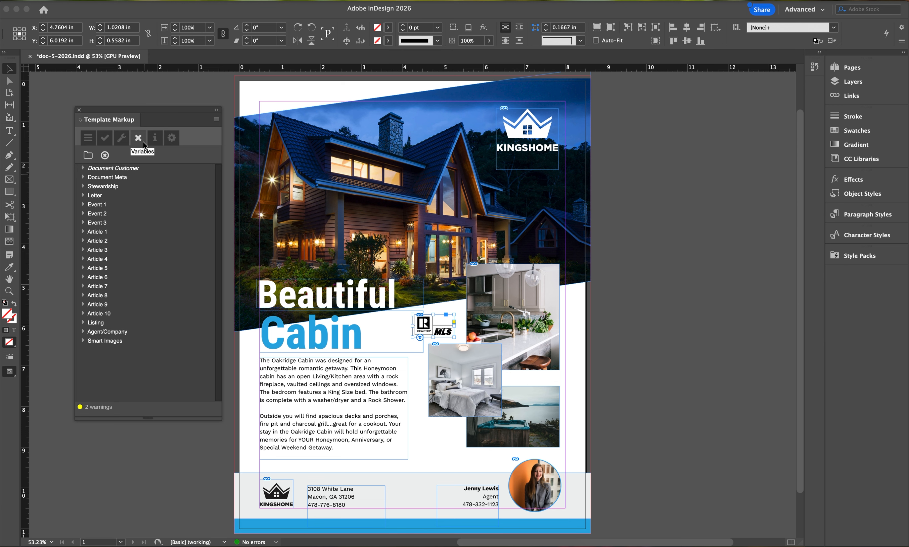
{"action": "left_click", "coordinate": [88, 138]}
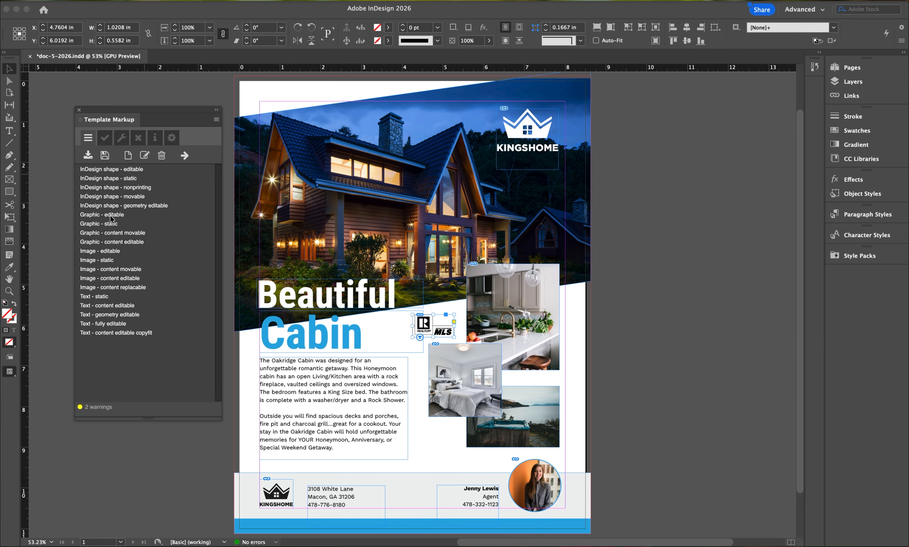
{"action": "left_click", "coordinate": [304, 301]}
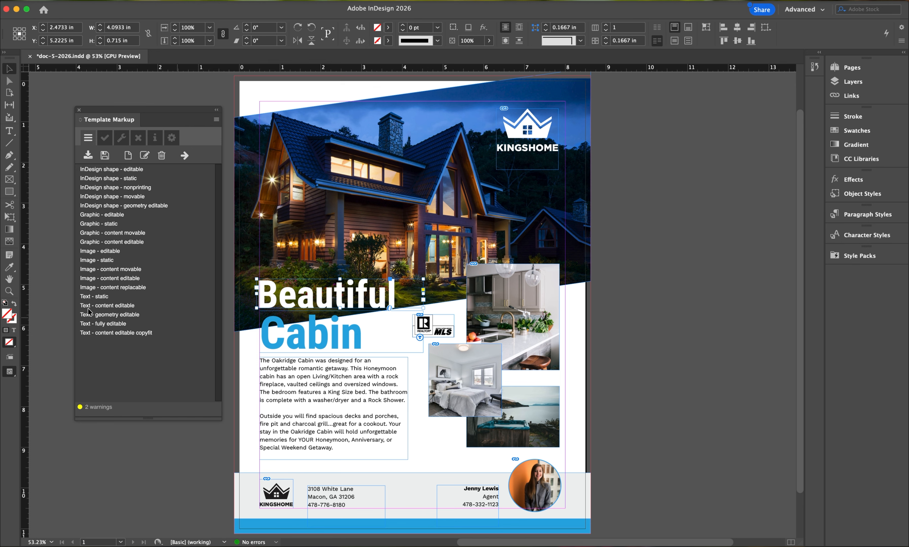
{"action": "left_click", "coordinate": [100, 308]}
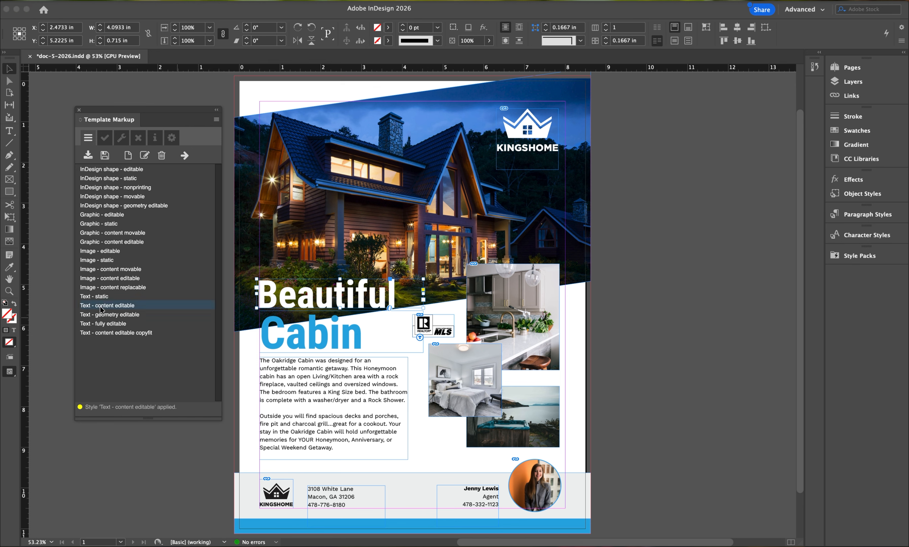
- Review the permission settings of the "Text - content editable" style and close its options without changes
{"action": "double_click", "coordinate": [101, 307]}
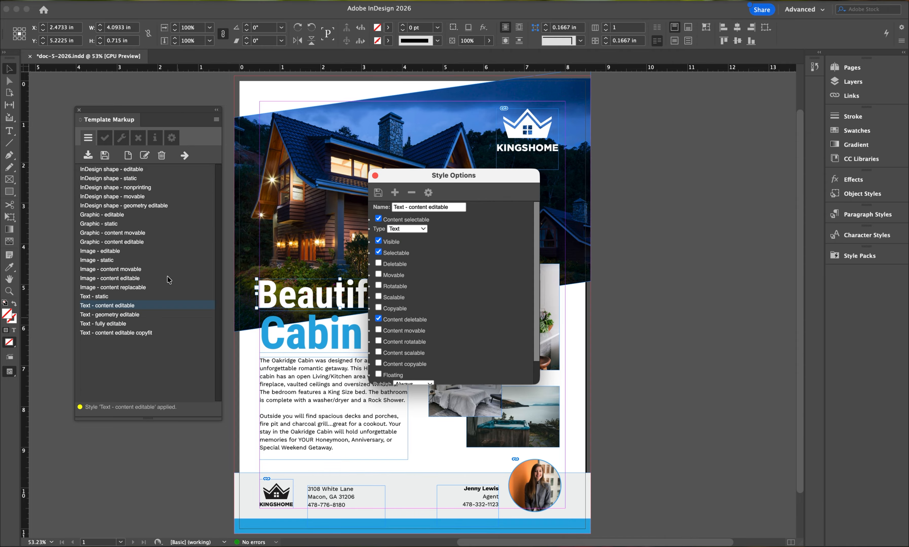
{"action": "left_click_drag", "start_coordinate": [429, 179], "coordinate": [323, 130]}
{"action": "left_click_drag", "start_coordinate": [431, 334], "coordinate": [549, 489]}
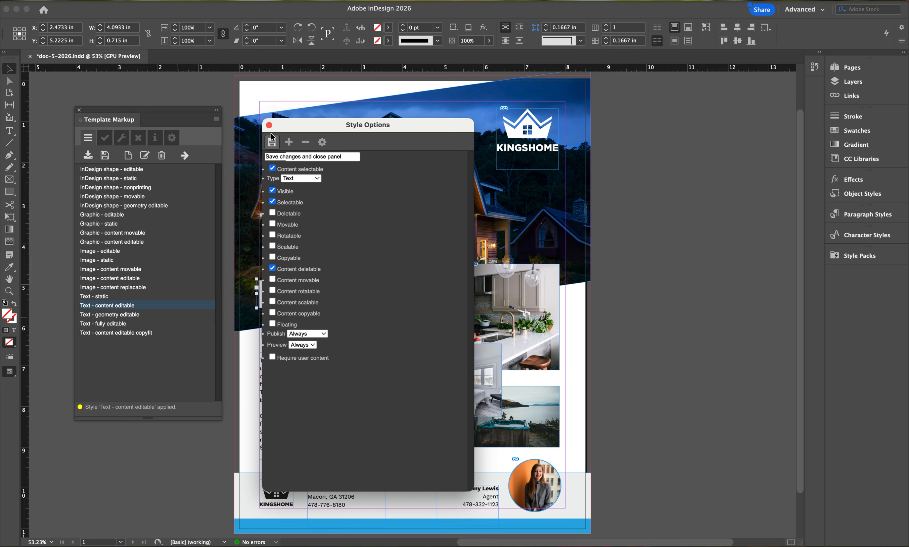
{"action": "left_click", "coordinate": [269, 126]}
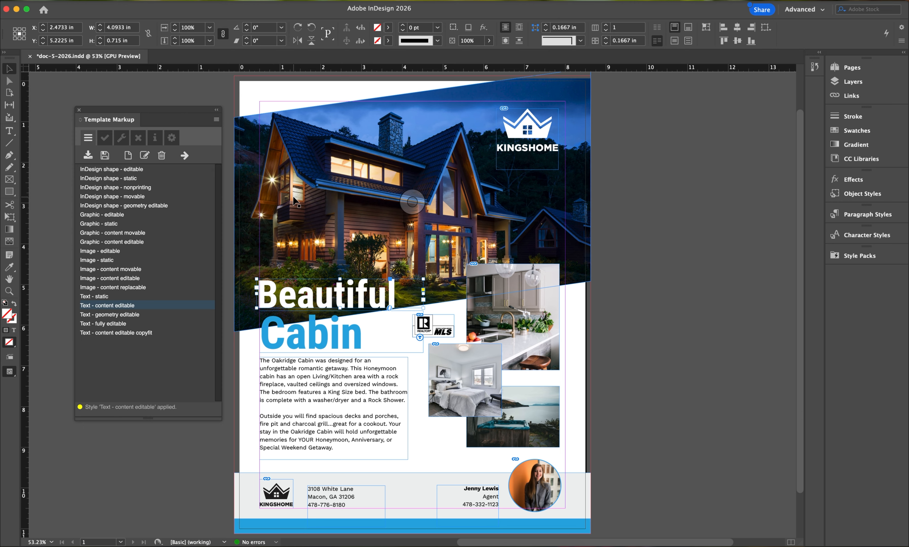
- Validate the template, locate the flagged REALTOR/MLS logo frame, and give it the "Graphic - static" markup style
{"action": "left_click", "coordinate": [107, 139]}
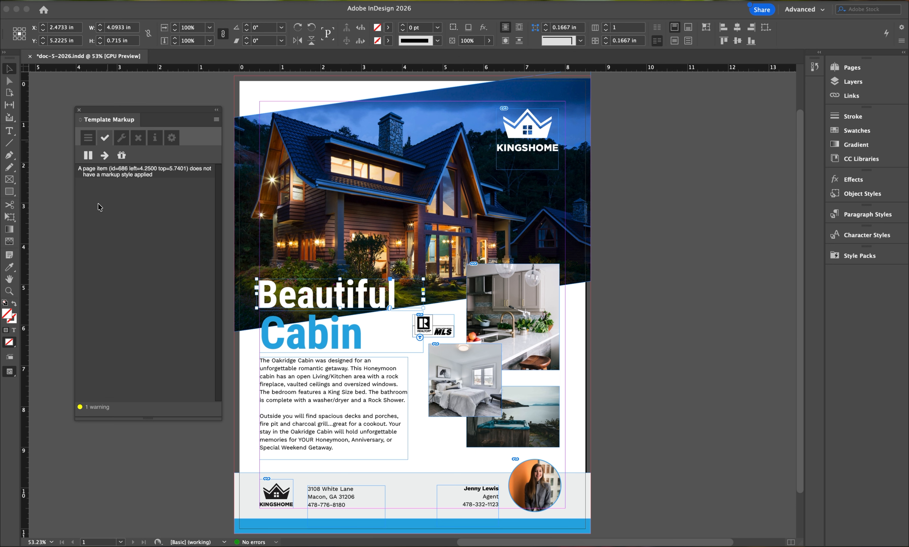
{"action": "left_click", "coordinate": [109, 175]}
{"action": "double_click", "coordinate": [111, 173]}
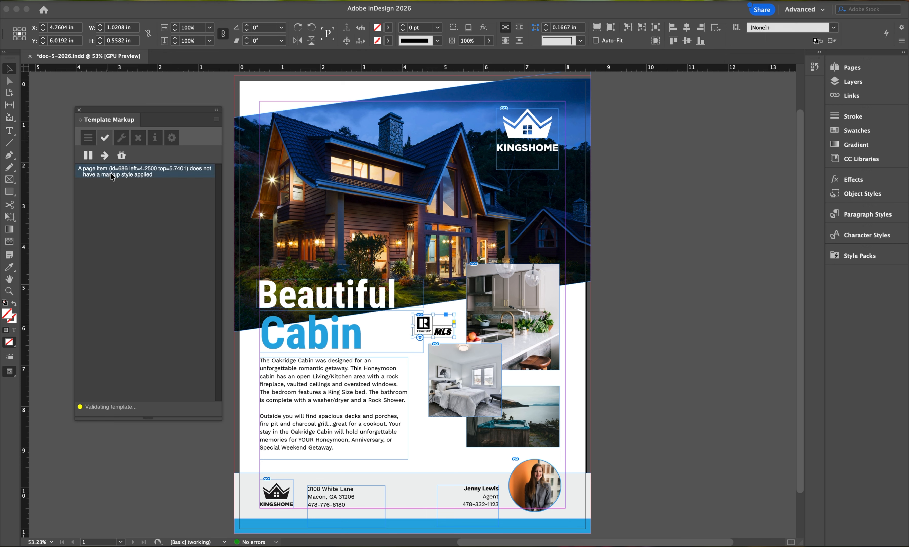
{"action": "left_click", "coordinate": [110, 174]}
{"action": "left_click", "coordinate": [88, 138]}
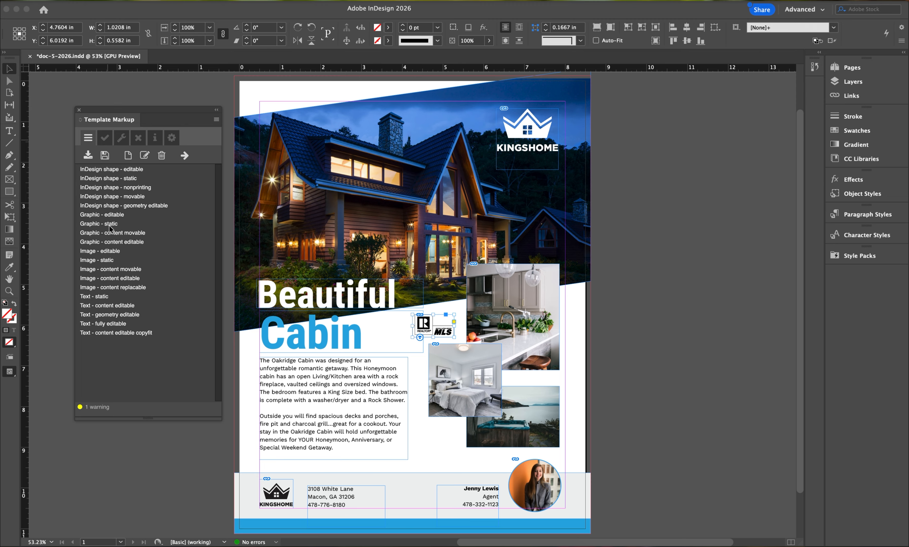
{"action": "left_click", "coordinate": [96, 225]}
- Examine the "Graphic - static" style's options, including its default properties, and check the template's validation again
{"action": "double_click", "coordinate": [95, 226]}
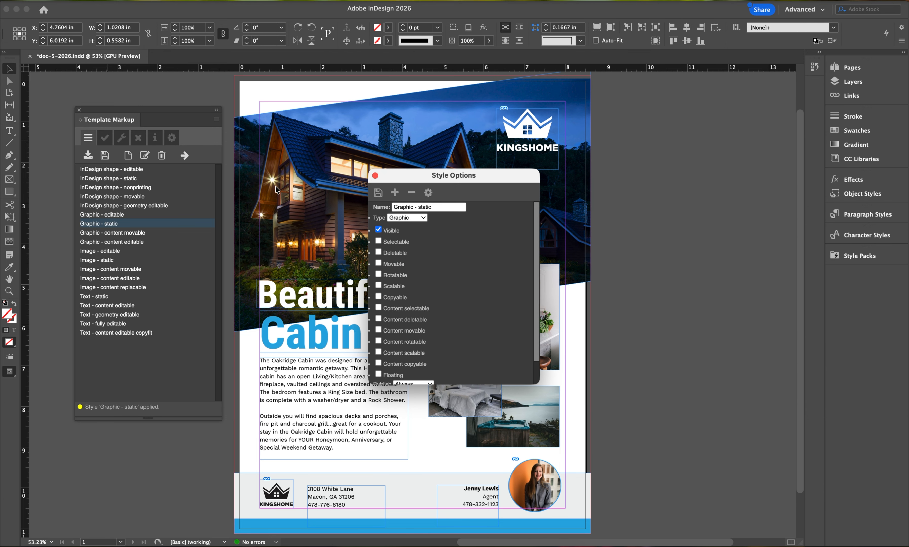
{"action": "left_click_drag", "start_coordinate": [392, 172], "coordinate": [336, 143]}
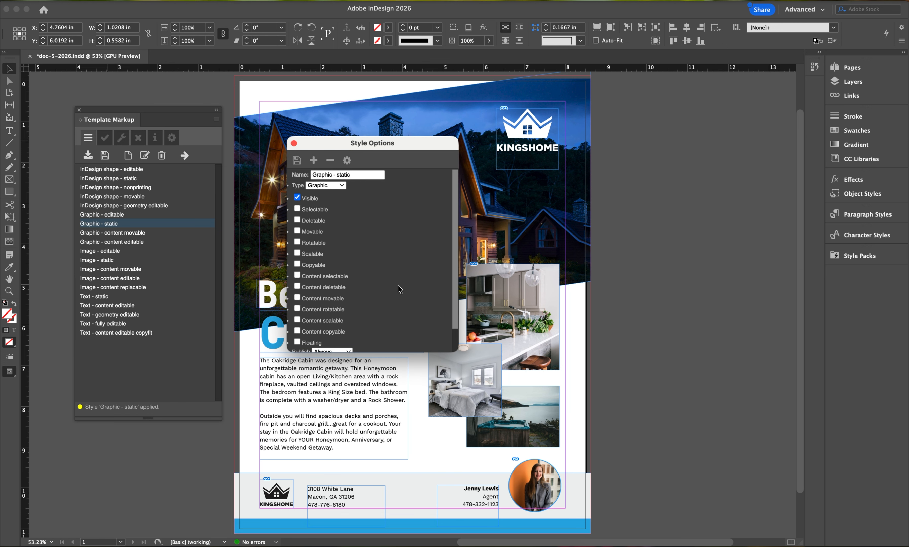
{"action": "left_click_drag", "start_coordinate": [453, 349], "coordinate": [456, 409]}
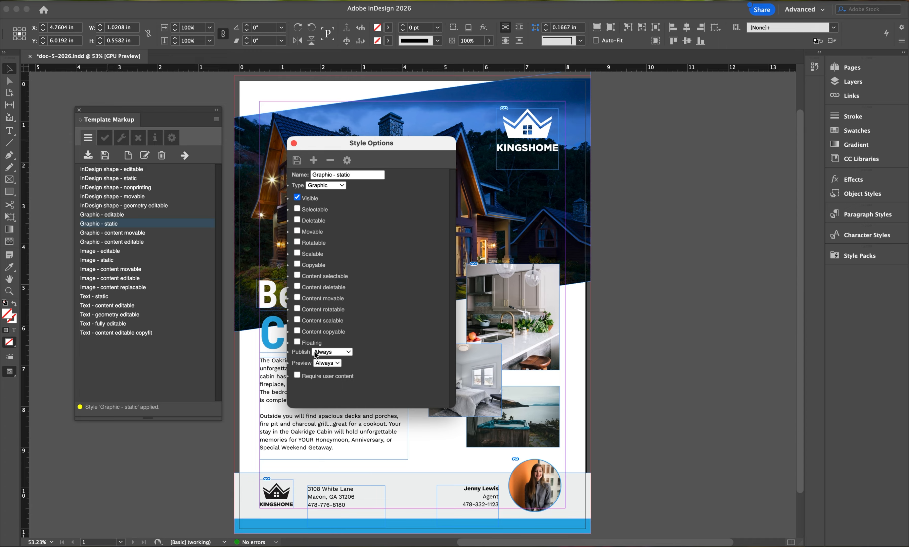
{"action": "left_click", "coordinate": [347, 165]}
{"action": "scroll", "coordinate": [360, 273], "scroll_direction": "down", "scroll_amount": 2}
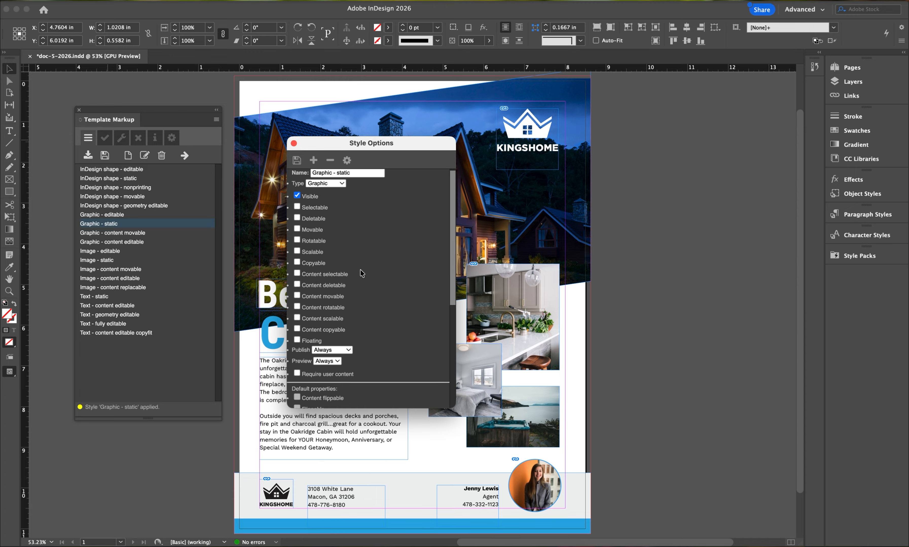
{"action": "scroll", "coordinate": [362, 273], "scroll_direction": "down", "scroll_amount": 6}
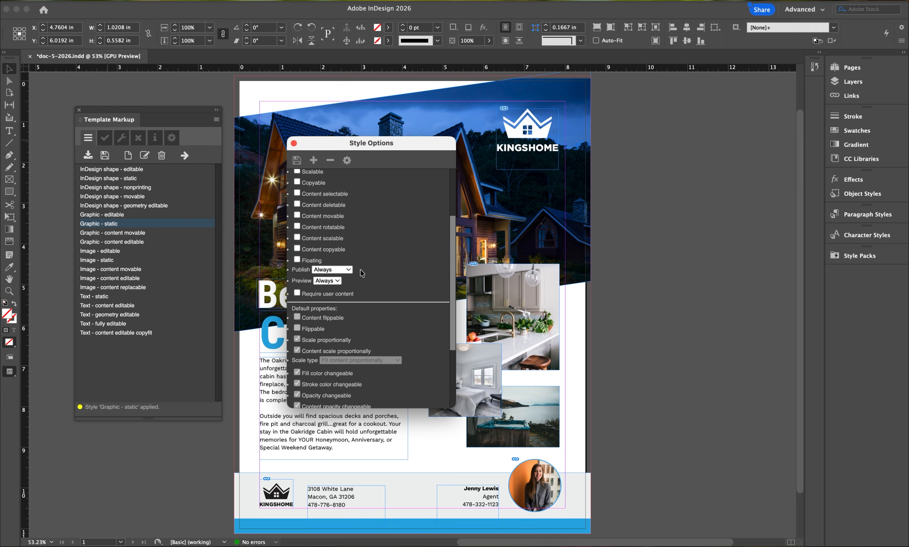
{"action": "scroll", "coordinate": [361, 273], "scroll_direction": "down", "scroll_amount": 4}
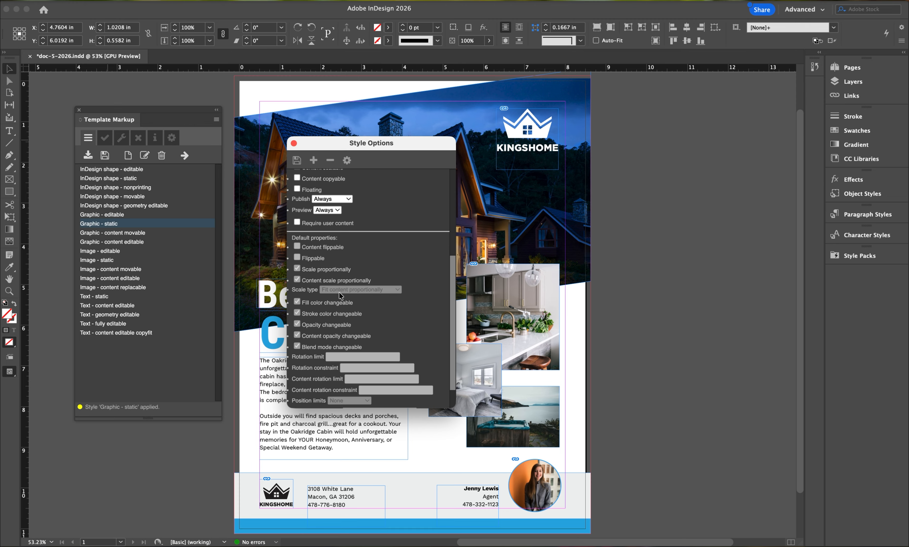
{"action": "scroll", "coordinate": [340, 295], "scroll_direction": "down", "scroll_amount": 1}
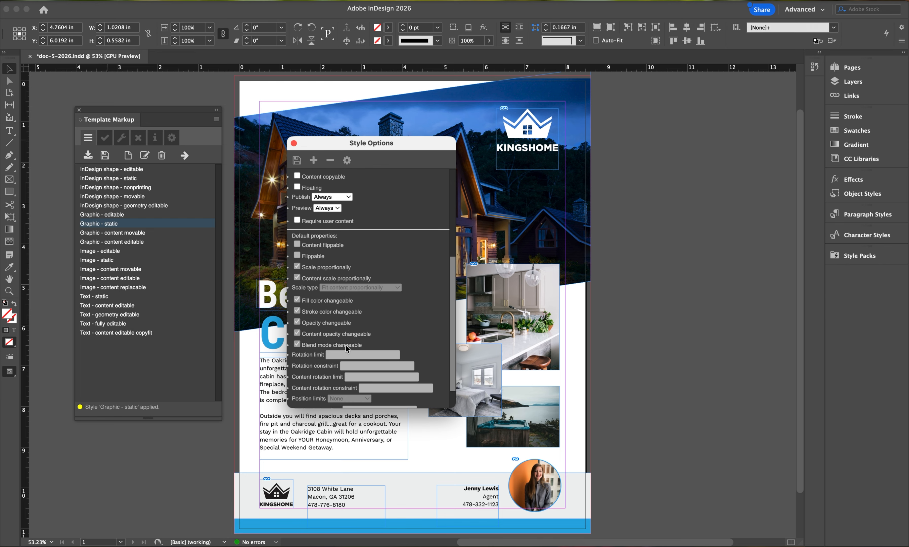
{"action": "left_click", "coordinate": [293, 143]}
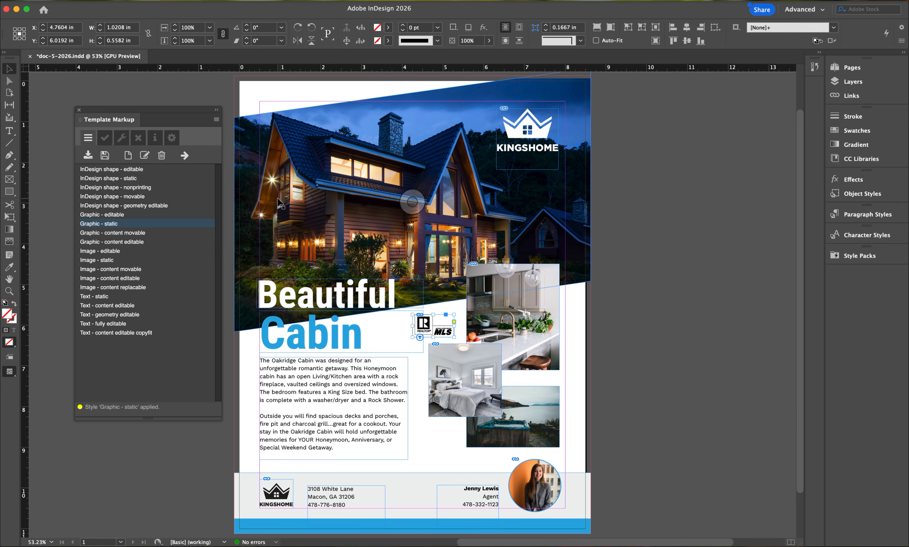
{"action": "left_click", "coordinate": [105, 139]}
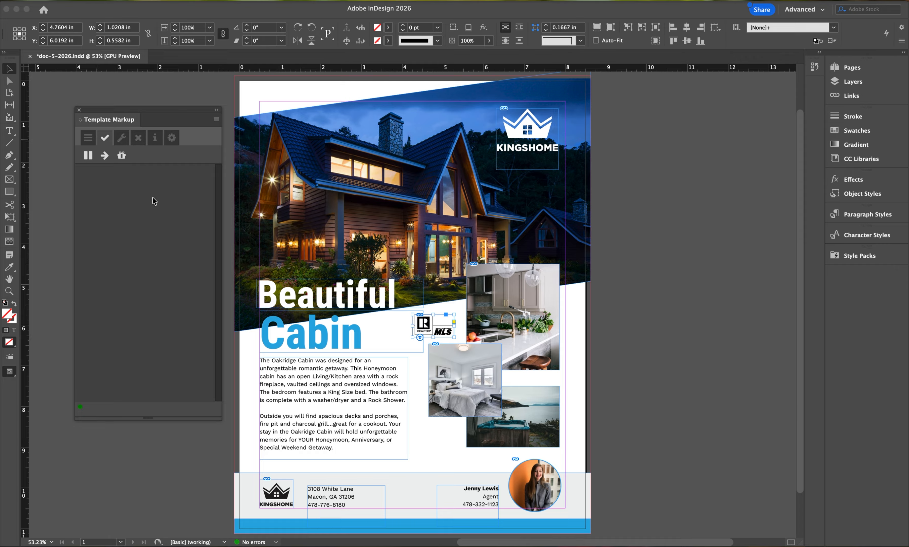
- Assign the Document Customer Name variable to the agent's name in the footer
{"action": "left_click", "coordinate": [466, 490]}
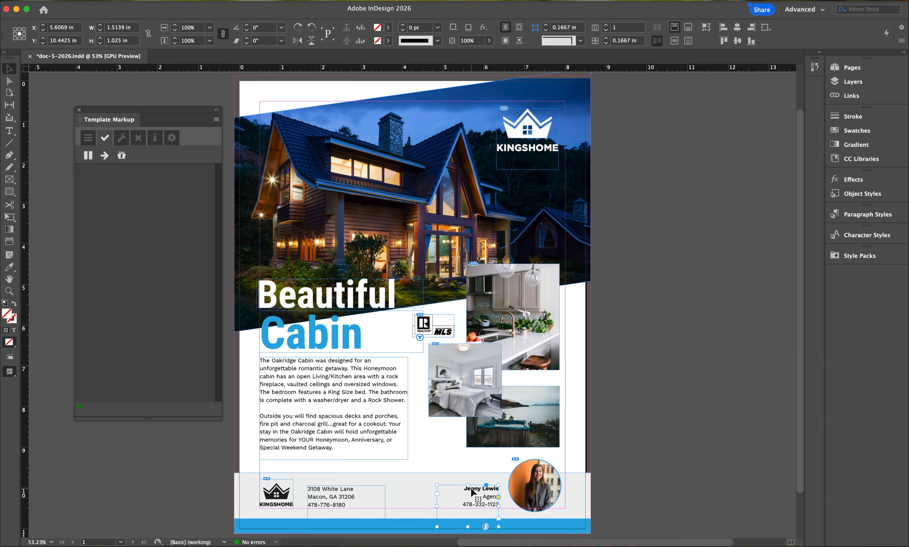
{"action": "double_click", "coordinate": [471, 488]}
{"action": "triple_click", "coordinate": [471, 488]}
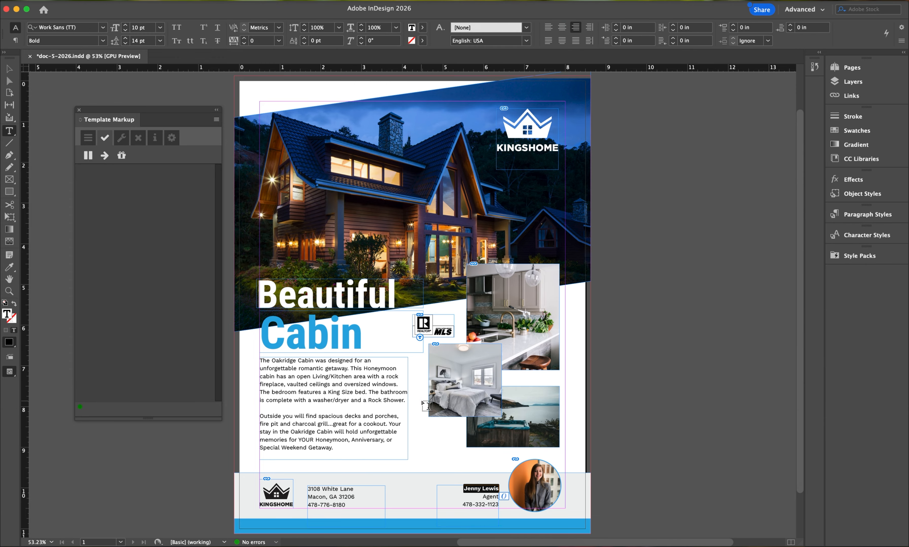
{"action": "left_click", "coordinate": [137, 141]}
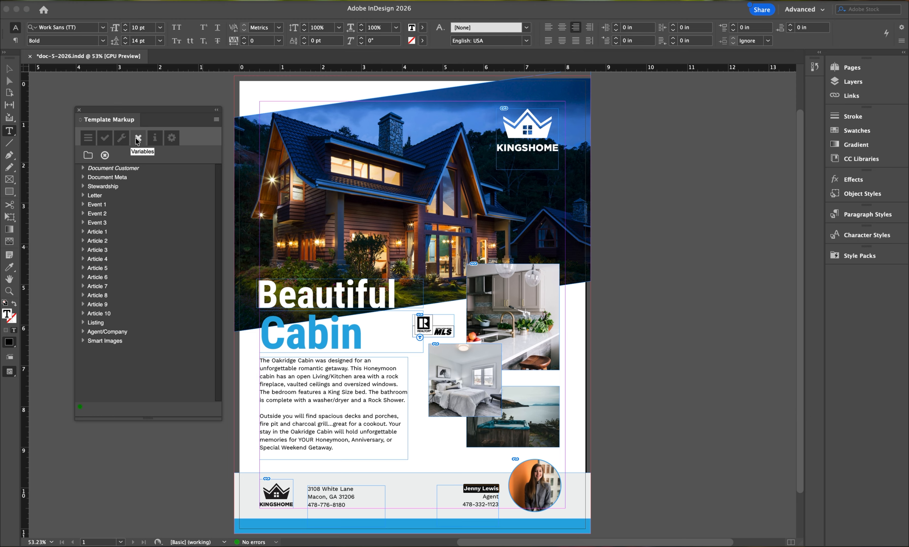
{"action": "left_click", "coordinate": [83, 168]}
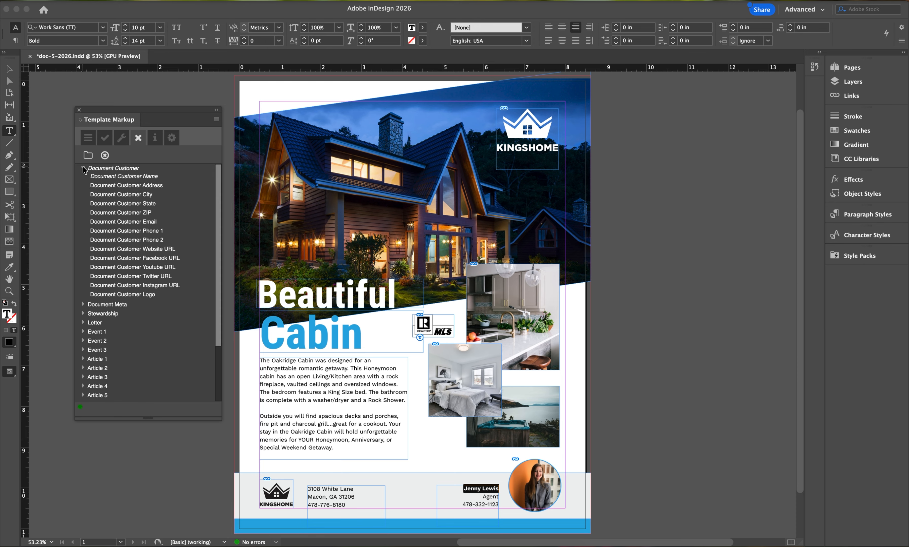
{"action": "double_click", "coordinate": [101, 177]}
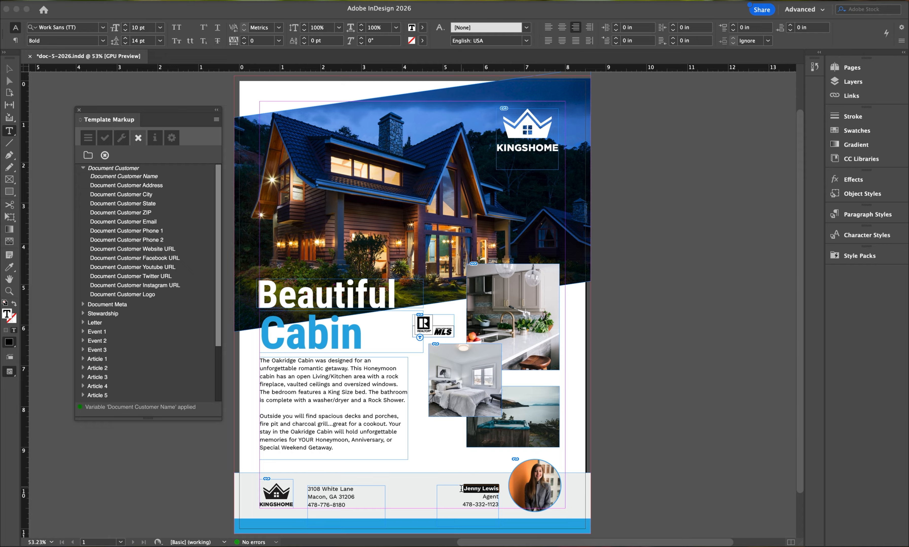
- Assign Document Customer Phone 1 to the agent's phone number and Document Customer Phone 2 to the phone number under the footer address
{"action": "double_click", "coordinate": [467, 504]}
{"action": "left_click_drag", "start_coordinate": [467, 505], "coordinate": [499, 505]}
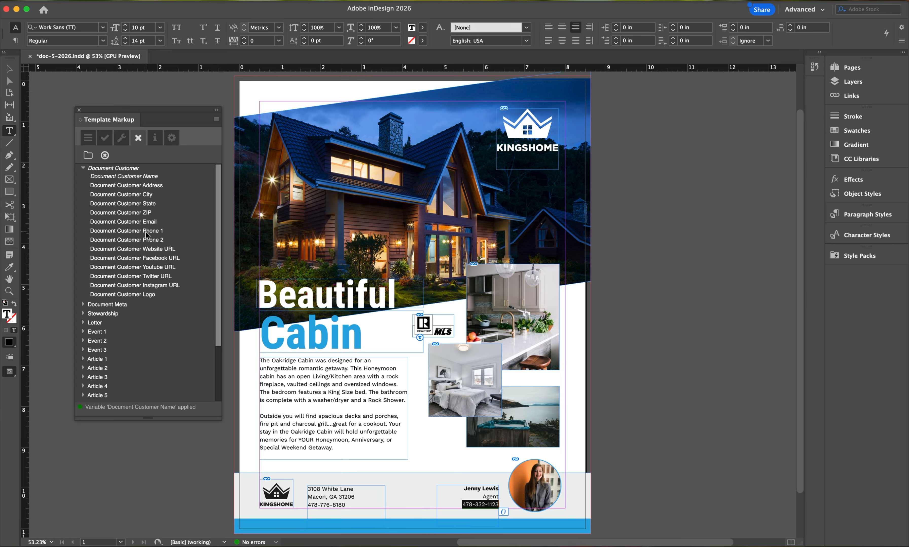
{"action": "double_click", "coordinate": [147, 232]}
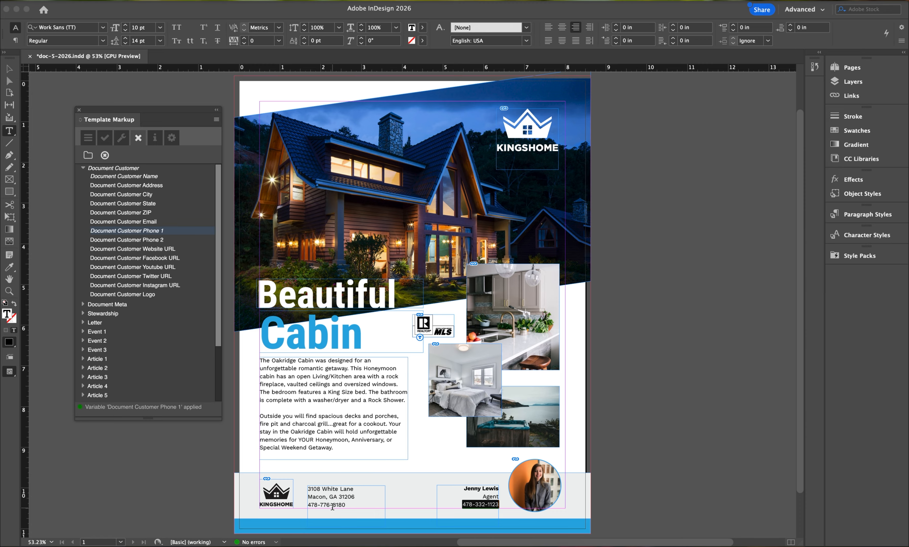
{"action": "left_click_drag", "start_coordinate": [346, 505], "coordinate": [308, 505]}
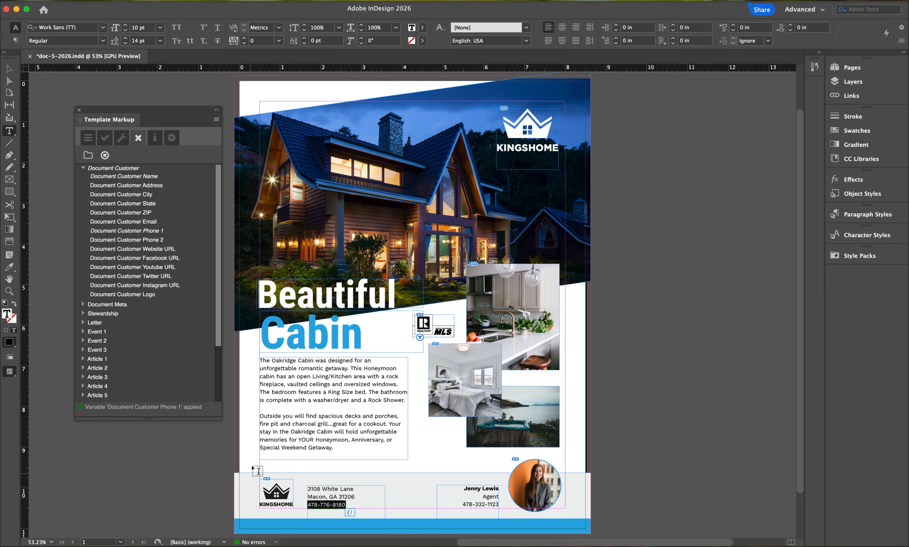
{"action": "double_click", "coordinate": [155, 241]}
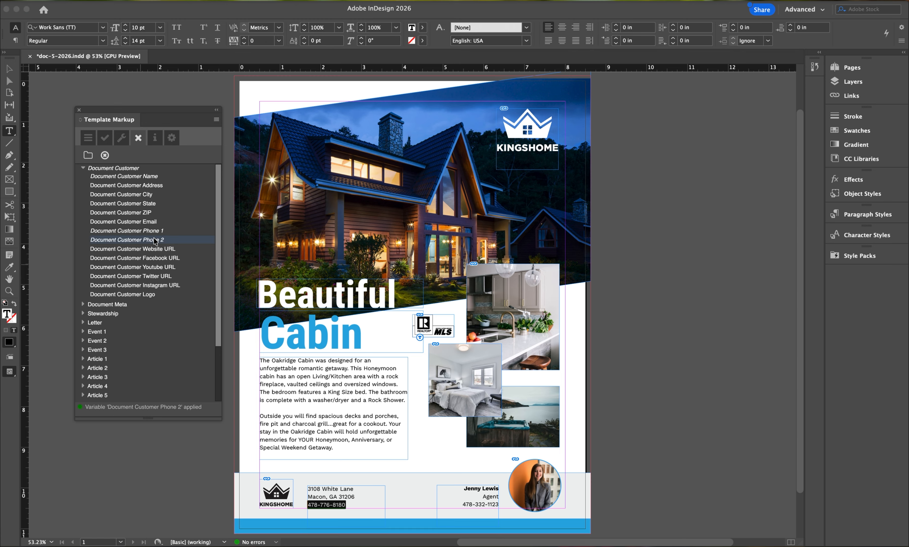
- Assign the Document Customer ZIP and Document Customer State variables to the ZIP code and state in the footer address
{"action": "double_click", "coordinate": [347, 497]}
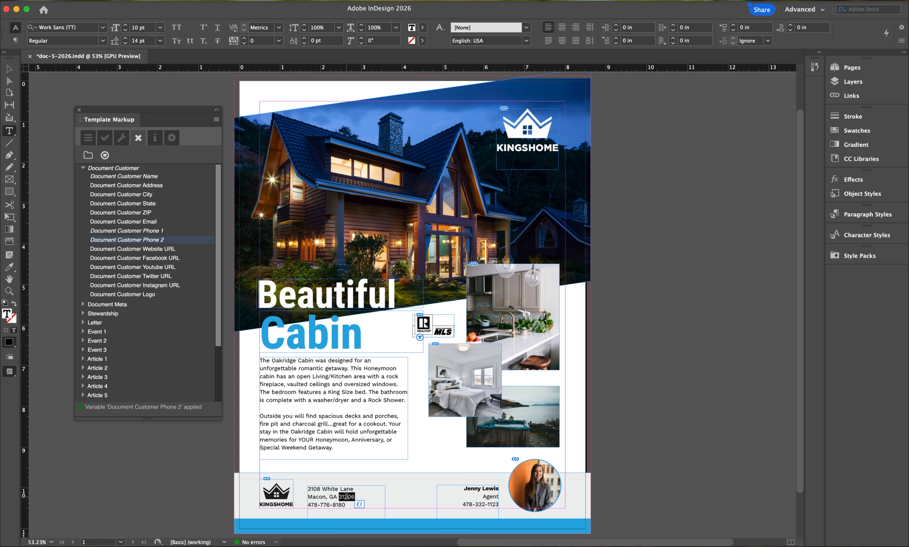
{"action": "double_click", "coordinate": [150, 213]}
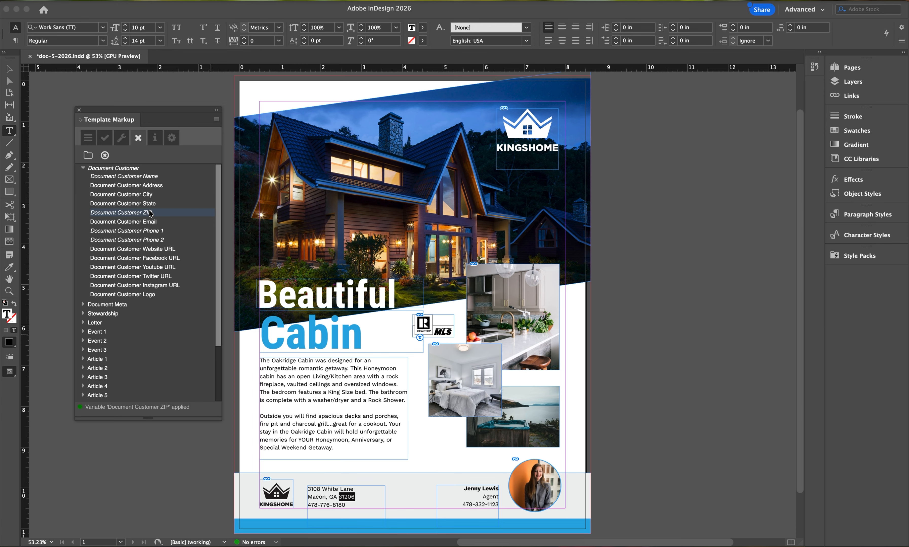
{"action": "double_click", "coordinate": [334, 497]}
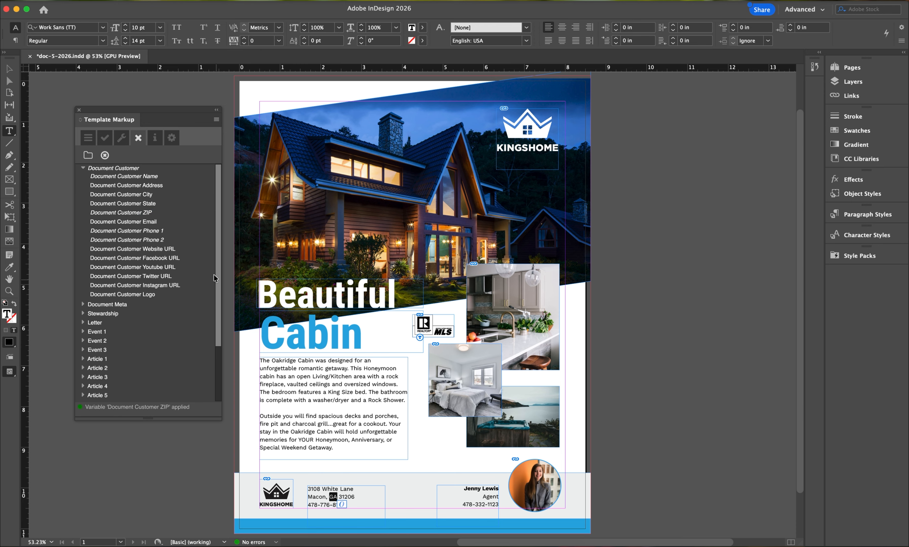
{"action": "double_click", "coordinate": [142, 206]}
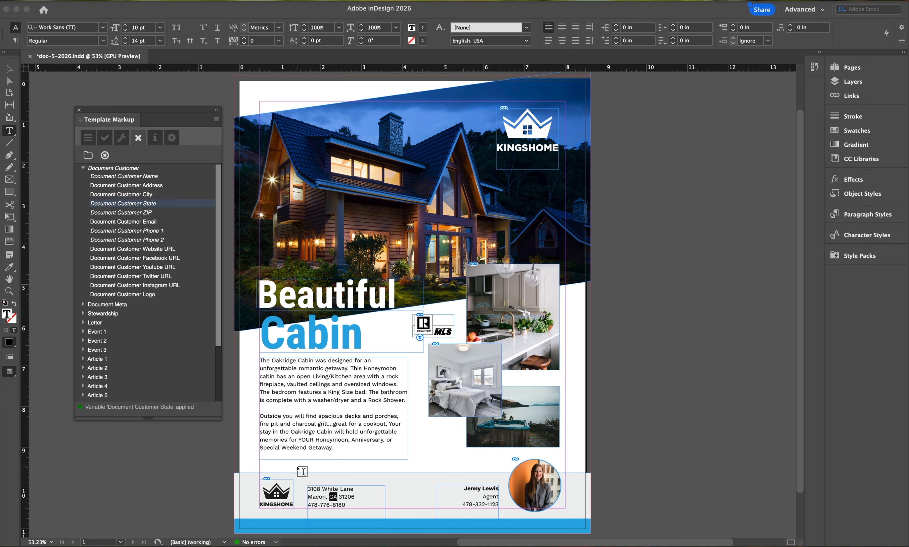
- Assign the Document Customer City variable to the footer address's city and Document Customer Address to its street line
{"action": "double_click", "coordinate": [312, 497]}
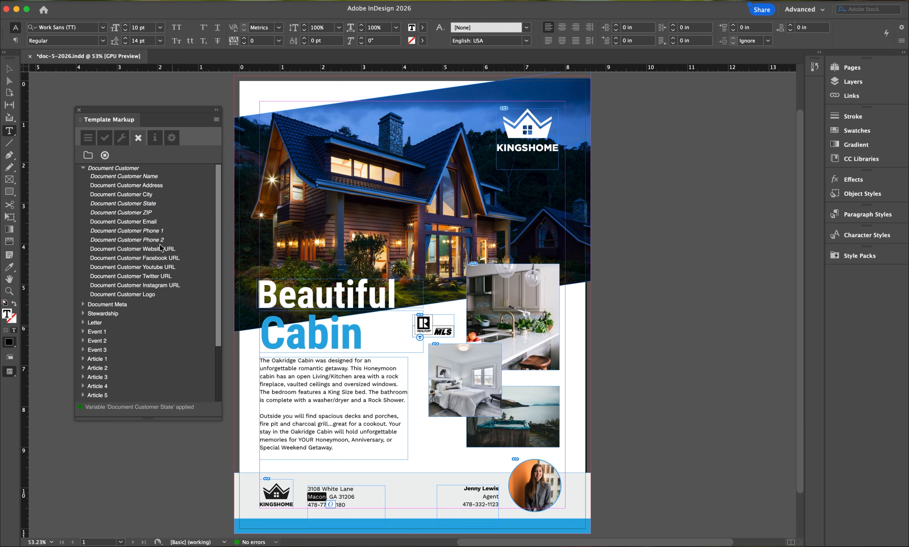
{"action": "double_click", "coordinate": [131, 194]}
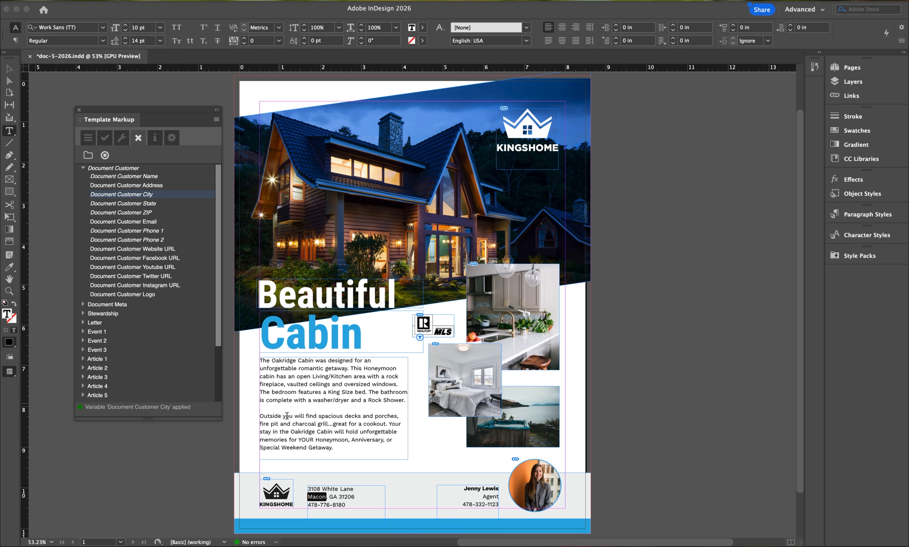
{"action": "left_click_drag", "start_coordinate": [307, 489], "coordinate": [353, 489]}
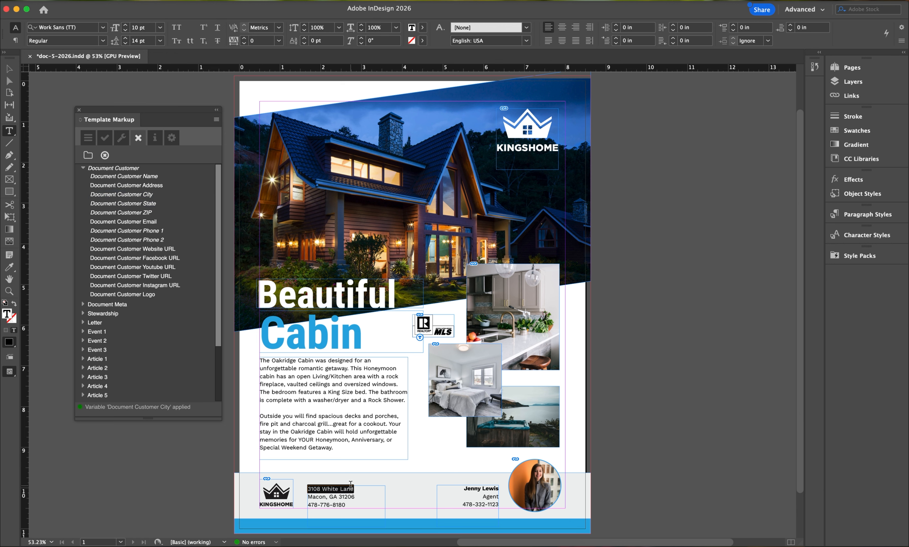
{"action": "left_click", "coordinate": [173, 187]}
{"action": "double_click", "coordinate": [173, 187]}
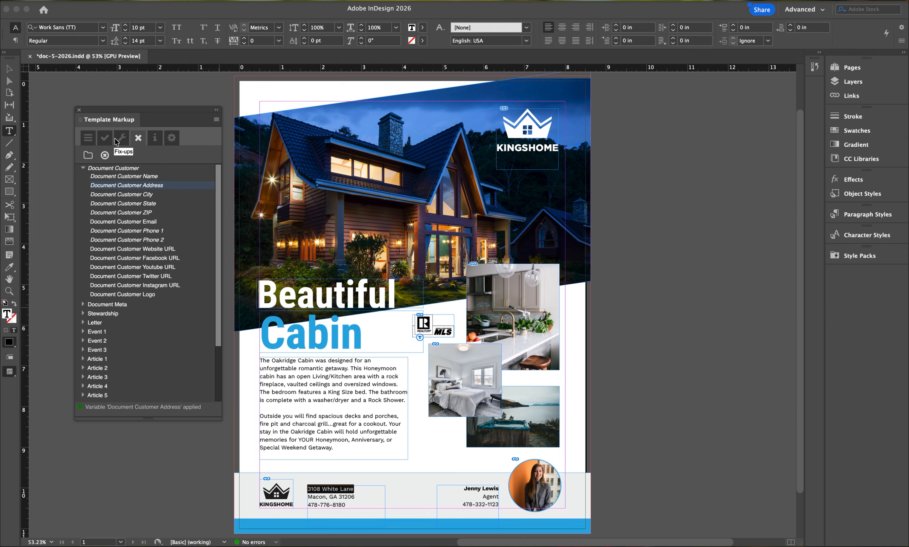
- Save the document and switch to Finder with the DemoTemplate folder
{"action": "key", "text": "super+s"}
{"action": "key", "text": "super+Tab"}
{"action": "key", "text": "super+Tab"}
{"action": "key", "text": "super+Tab"}
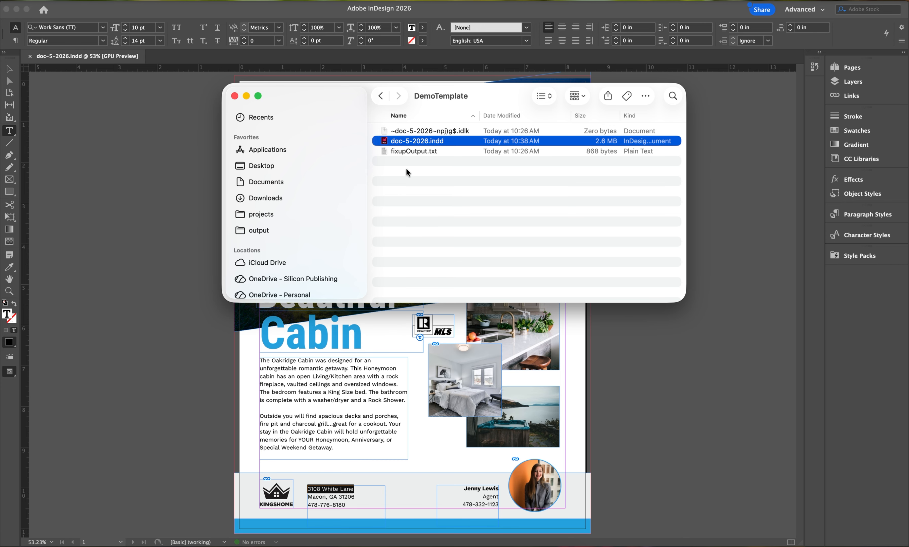
- Return to InDesign and package the flyer document with Template Markup
{"action": "left_click", "coordinate": [202, 268]}
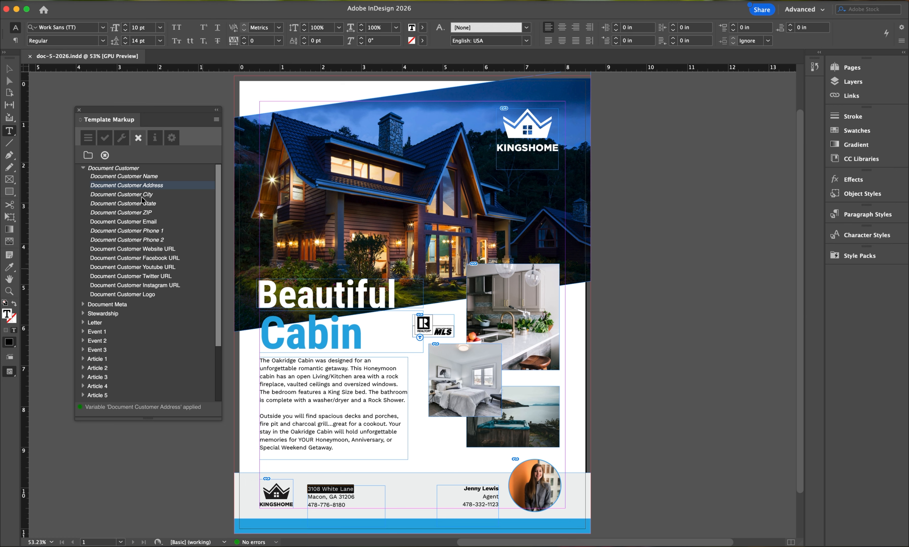
{"action": "left_click", "coordinate": [105, 138]}
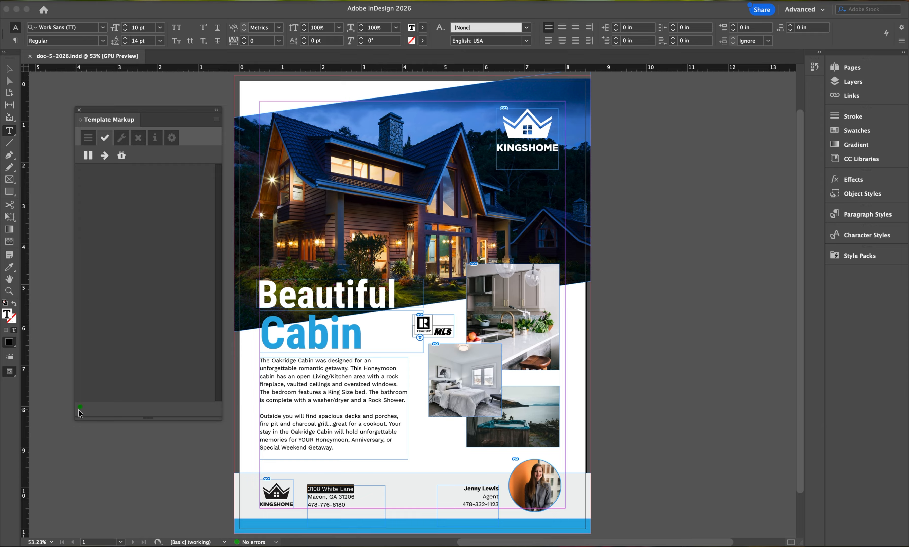
{"action": "left_click", "coordinate": [122, 155]}
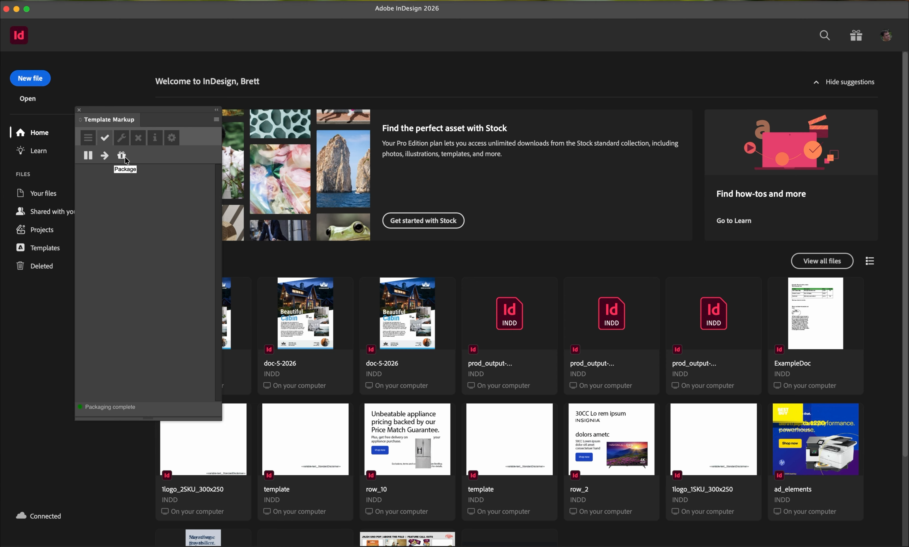
- Switch to Finder, widen the Name column and select doc-5-2026.indd.Package.zip in the DemoTemplate folder
{"action": "key", "text": "super+Tab"}
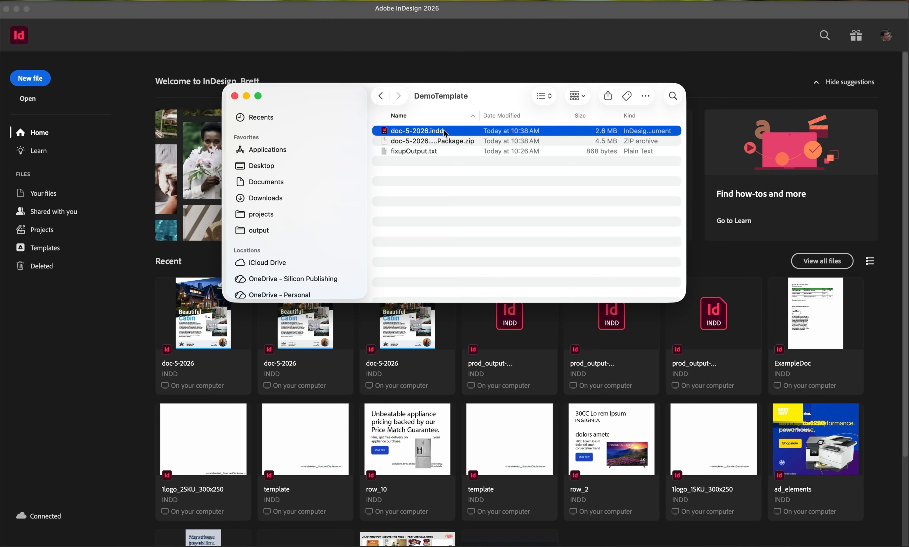
{"action": "left_click_drag", "start_coordinate": [479, 119], "coordinate": [561, 117]}
{"action": "left_click", "coordinate": [477, 143]}
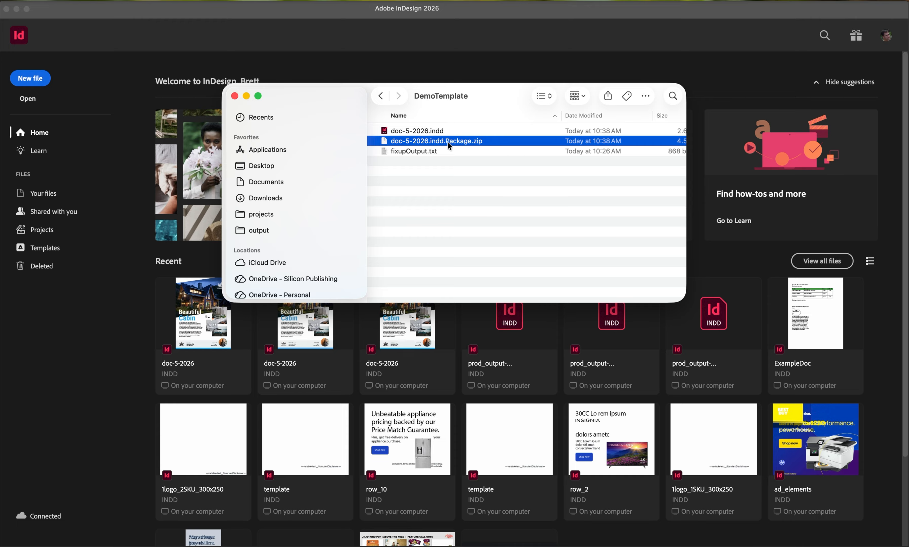
- Switch to the Nucleus New Template page in Chrome and name the template Template Markup Demo
{"action": "key", "text": "super+Tab"}
{"action": "key", "text": "super+Tab"}
{"action": "key", "text": "super+Tab"}
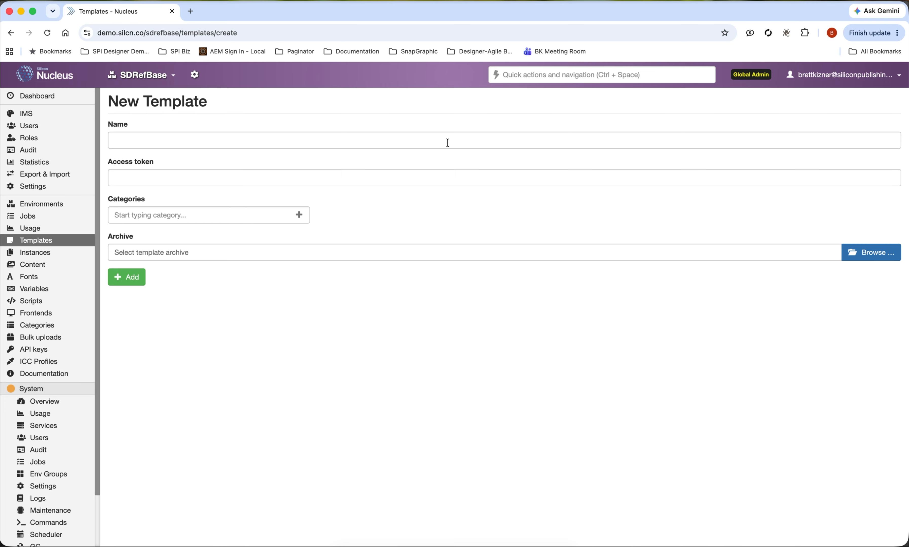
{"action": "left_click", "coordinate": [190, 144]}
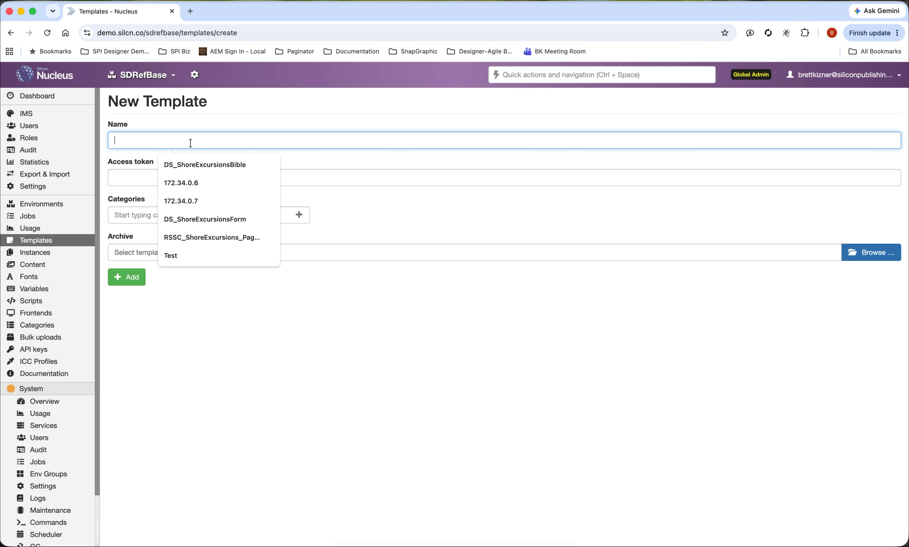
{"action": "type", "text": "Template"}
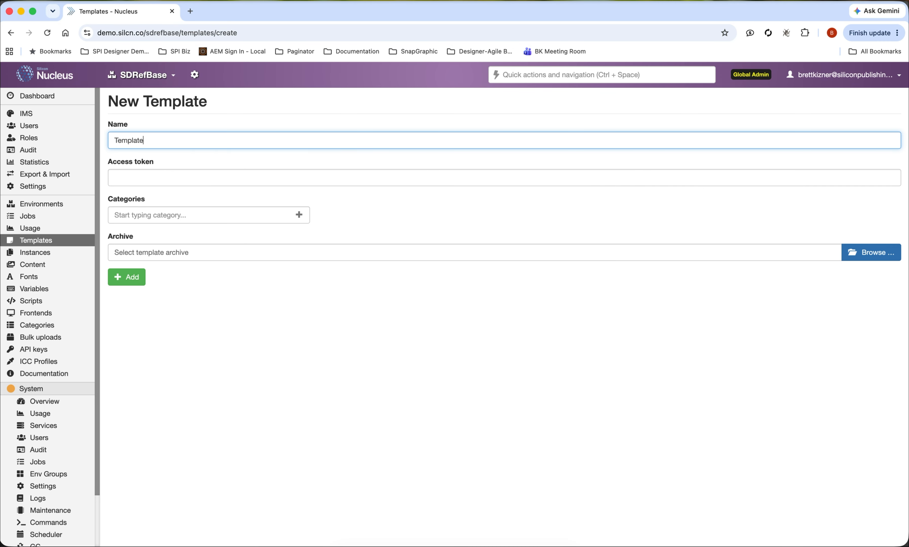
{"action": "type", "text": " Markup Demo"}
- Attach doc-5-2026.indd.Package.zip from the Desktop's DemoTemplate folder as the archive and add the template
{"action": "left_click", "coordinate": [846, 249]}
{"action": "key", "text": "super+shift+d"}
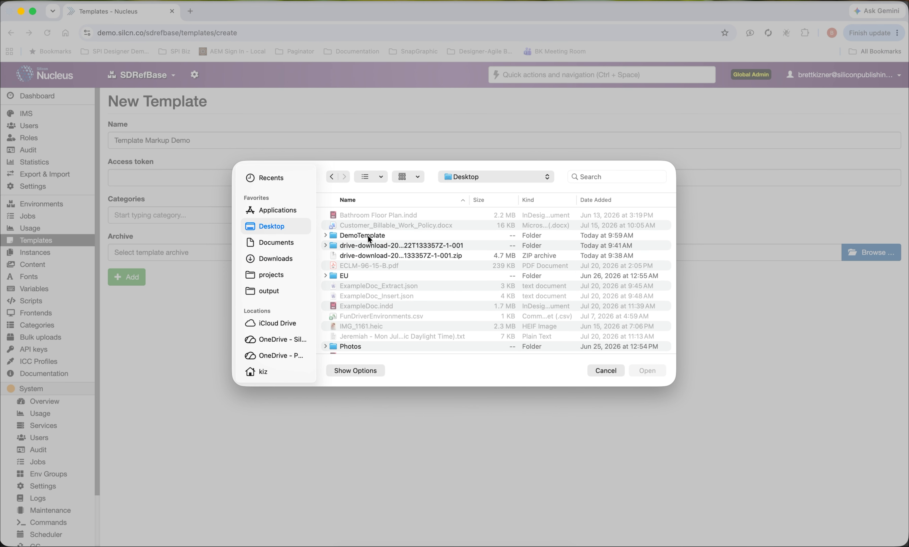
{"action": "double_click", "coordinate": [369, 239]}
{"action": "left_click", "coordinate": [370, 226]}
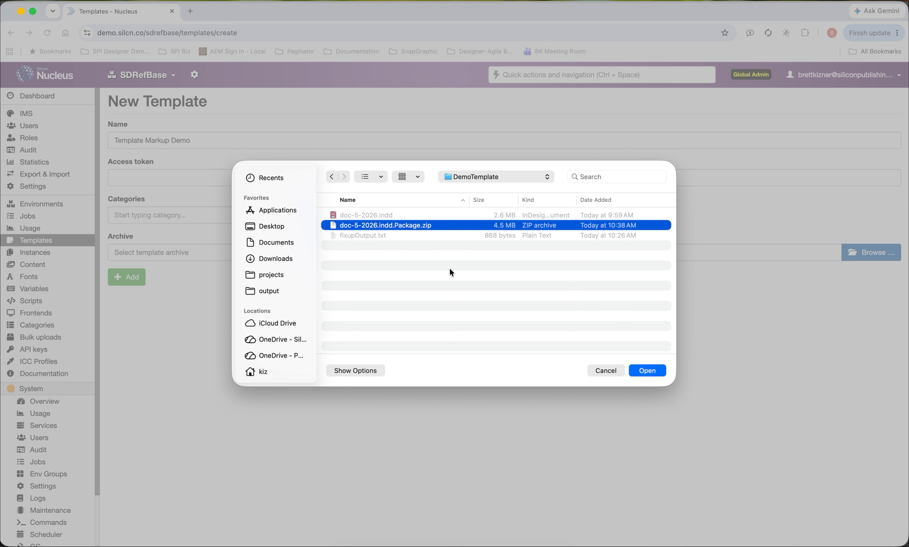
{"action": "key", "text": "Return"}
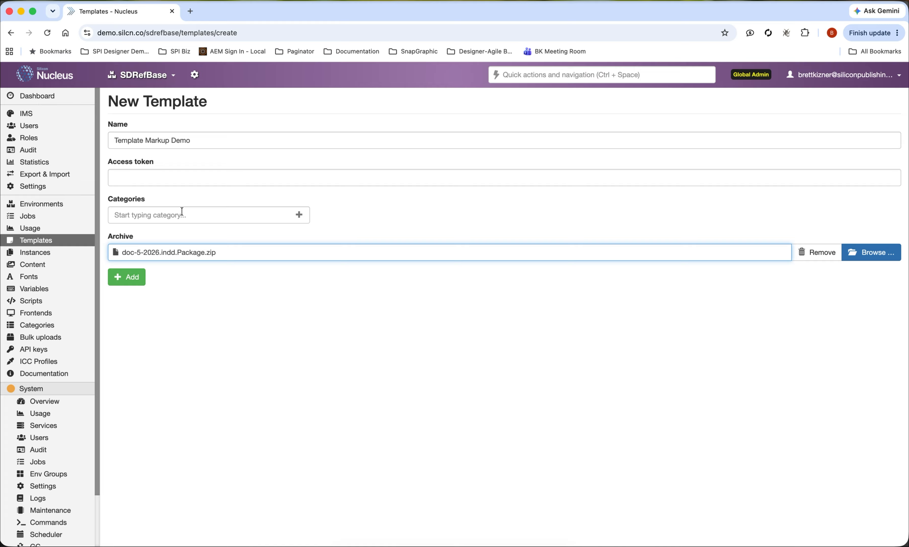
{"action": "left_click", "coordinate": [126, 282]}
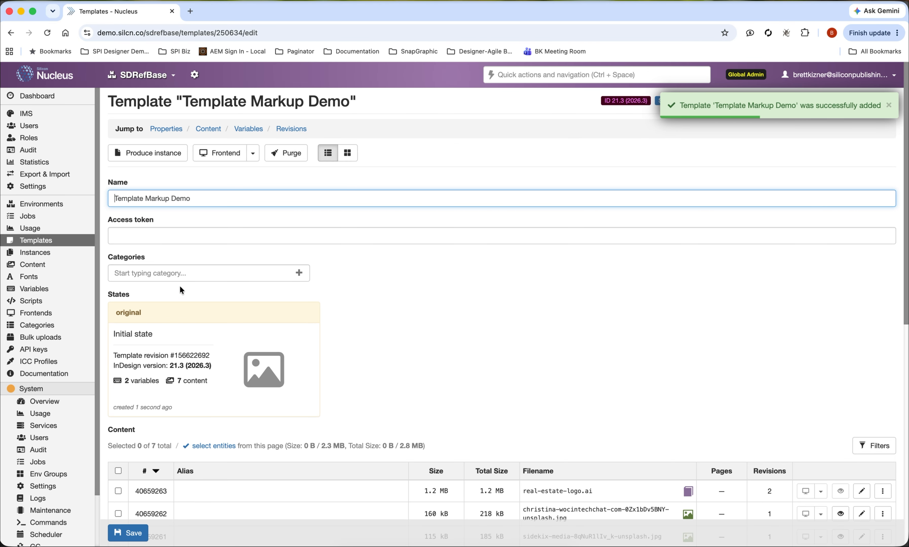
- Review the new template's content and variables lists and inspect the XML of the layout_1 variable
{"action": "scroll", "coordinate": [180, 286], "scroll_direction": "down", "scroll_amount": 7}
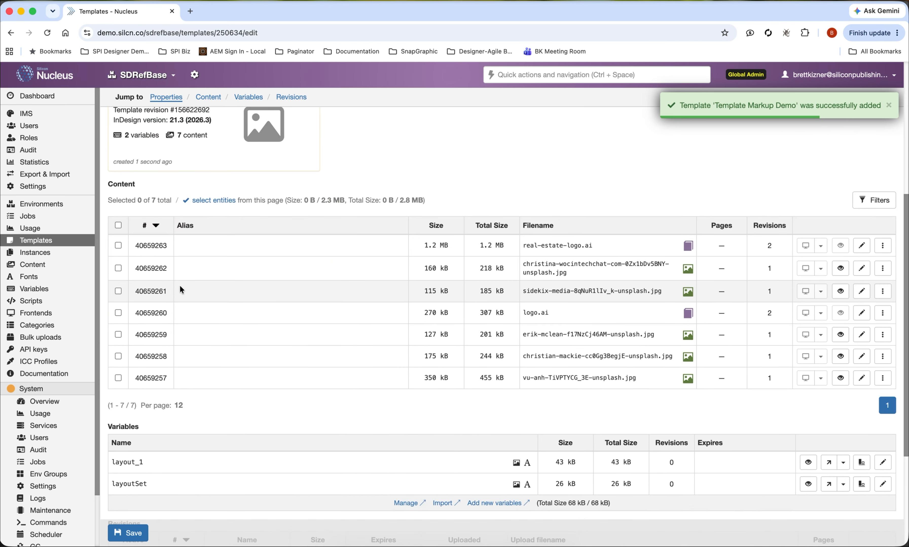
{"action": "scroll", "coordinate": [181, 290], "scroll_direction": "down", "scroll_amount": 2}
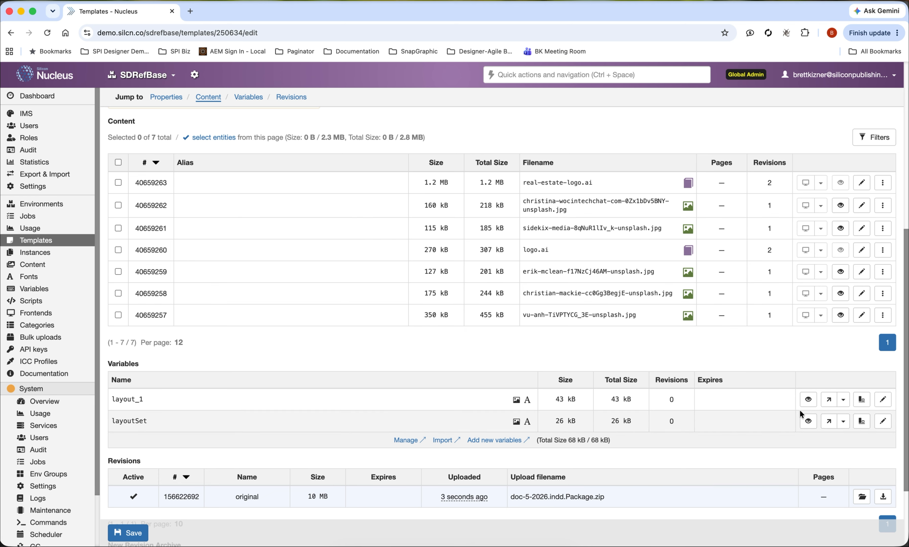
{"action": "left_click", "coordinate": [808, 400]}
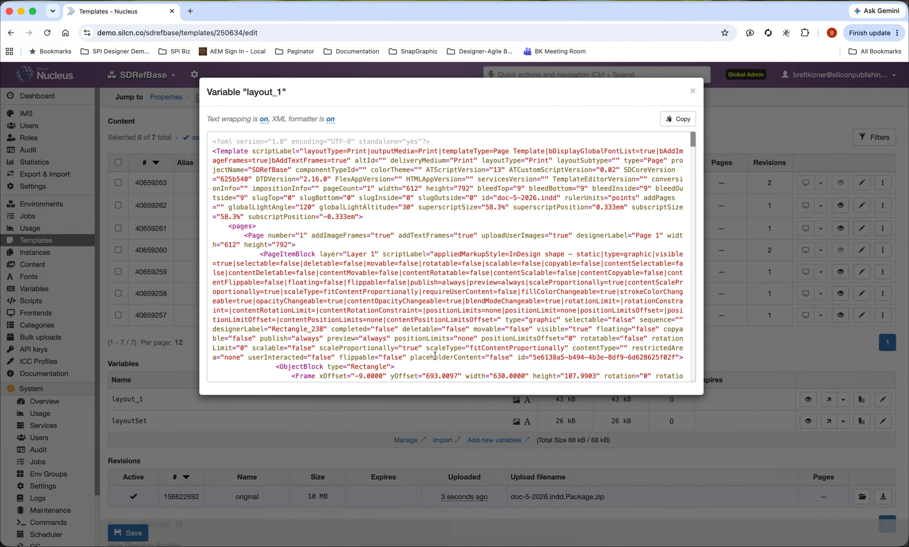
{"action": "key", "text": "Escape"}
- Open the template in the default frontend and test selecting the headline and the REALTOR and MLS logos
{"action": "scroll", "coordinate": [434, 357], "scroll_direction": "up", "scroll_amount": 10}
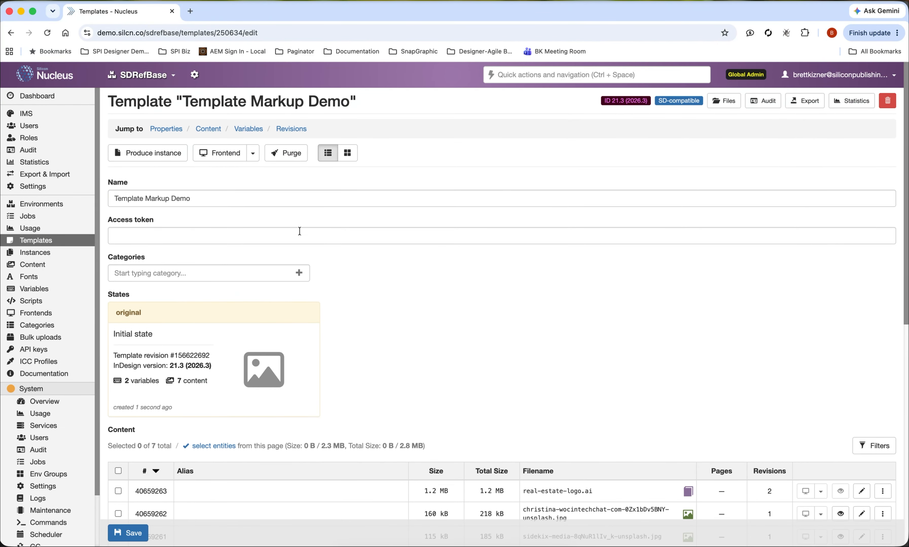
{"action": "left_click", "coordinate": [231, 161]}
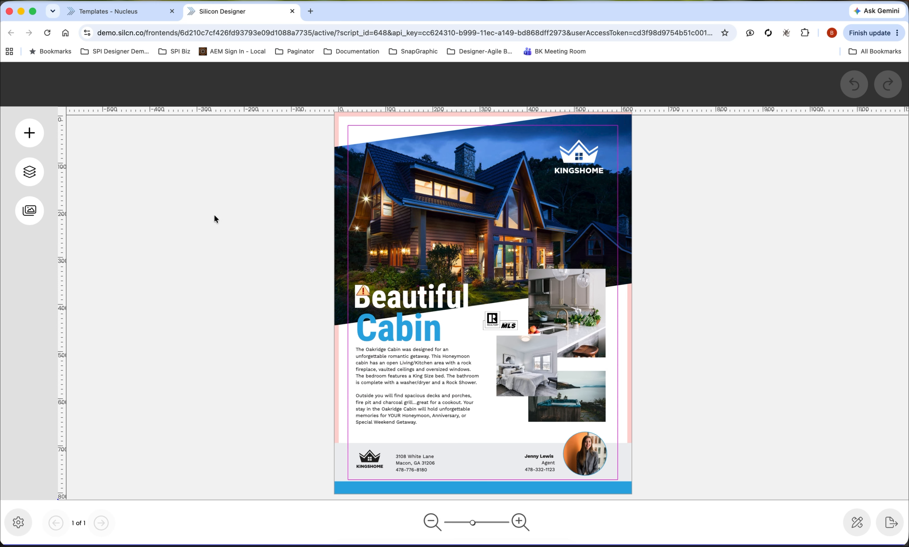
{"action": "left_click", "coordinate": [391, 300]}
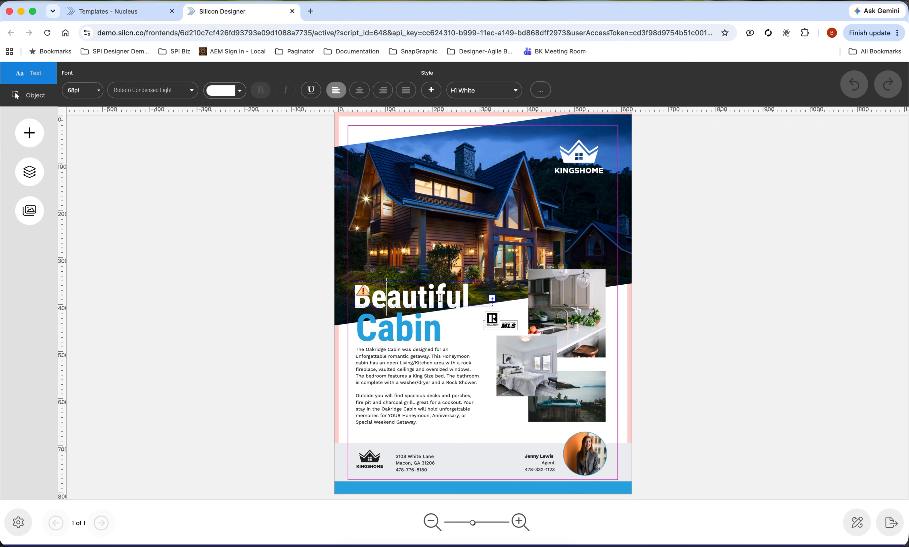
{"action": "left_click", "coordinate": [498, 326]}
{"action": "left_click", "coordinate": [512, 327]}
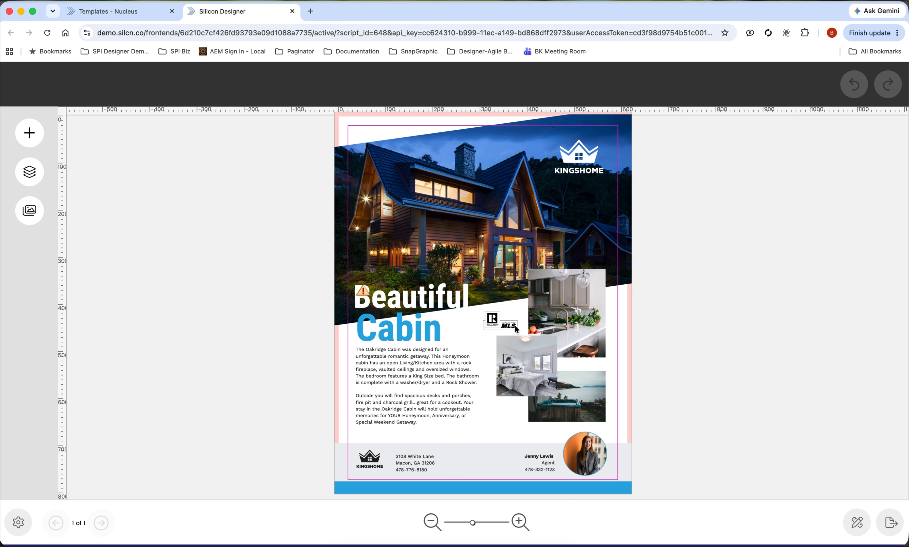
- Replace the headline word Beautiful with Wonderful and remove the extra line break after it
{"action": "double_click", "coordinate": [453, 300]}
{"action": "key", "text": "BackSpace"}
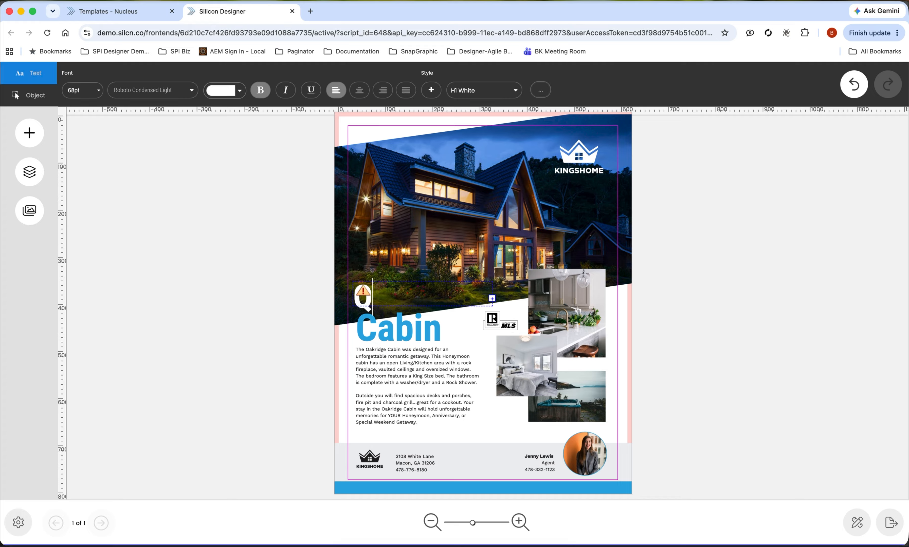
{"action": "type", "text": "Wonderful"}
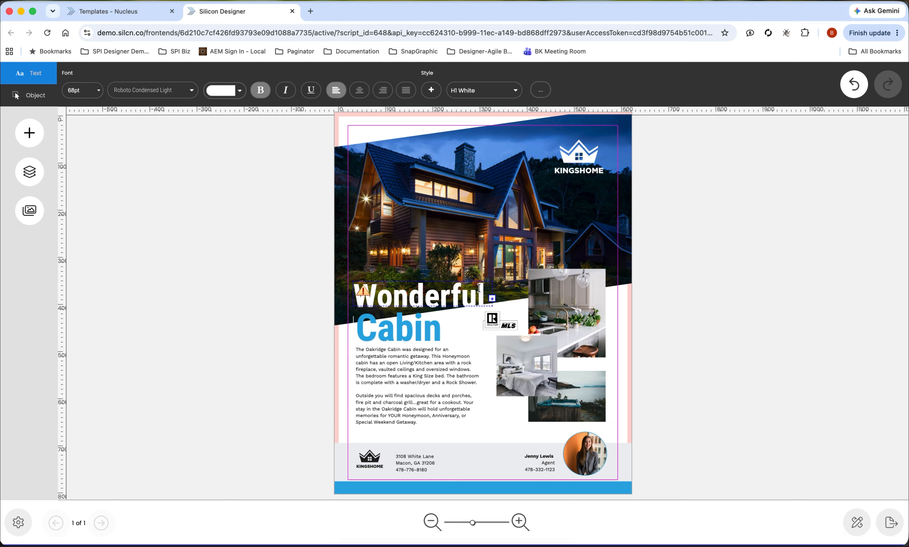
{"action": "triple_click", "coordinate": [479, 288]}
{"action": "key", "text": "Right"}
{"action": "key", "text": "BackSpace"}
- Set the Wonderful headline's font size to 60 pt and deselect the text
{"action": "key", "text": "super+a"}
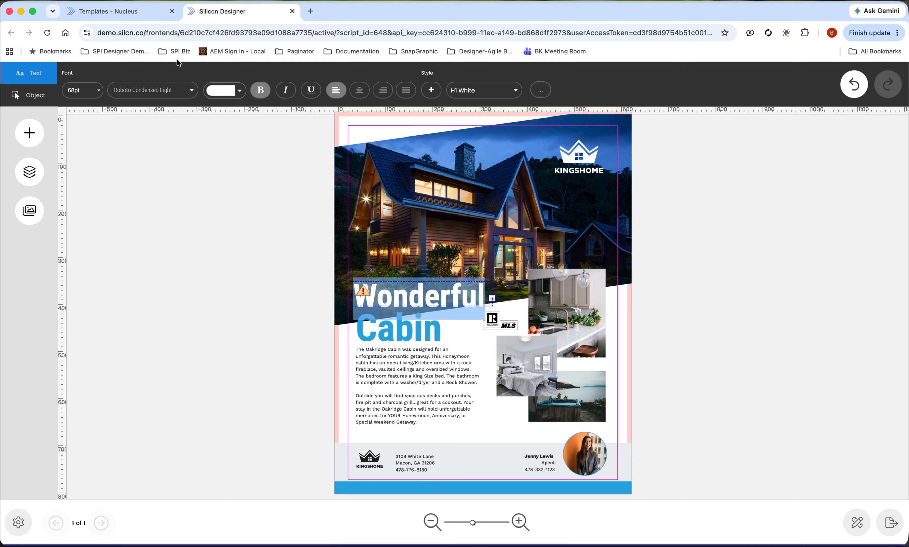
{"action": "left_click", "coordinate": [89, 92]}
{"action": "type", "text": "60"}
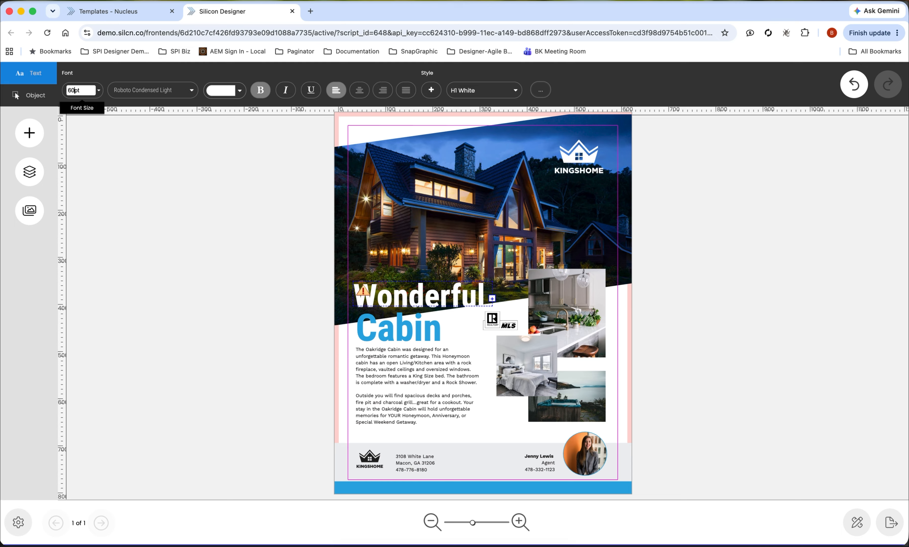
{"action": "key", "text": "Return"}
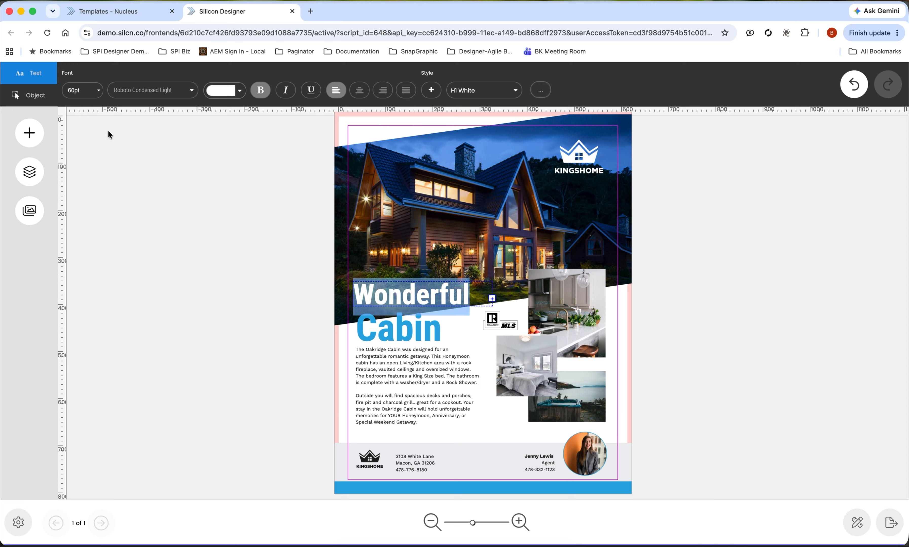
{"action": "left_click", "coordinate": [140, 142]}
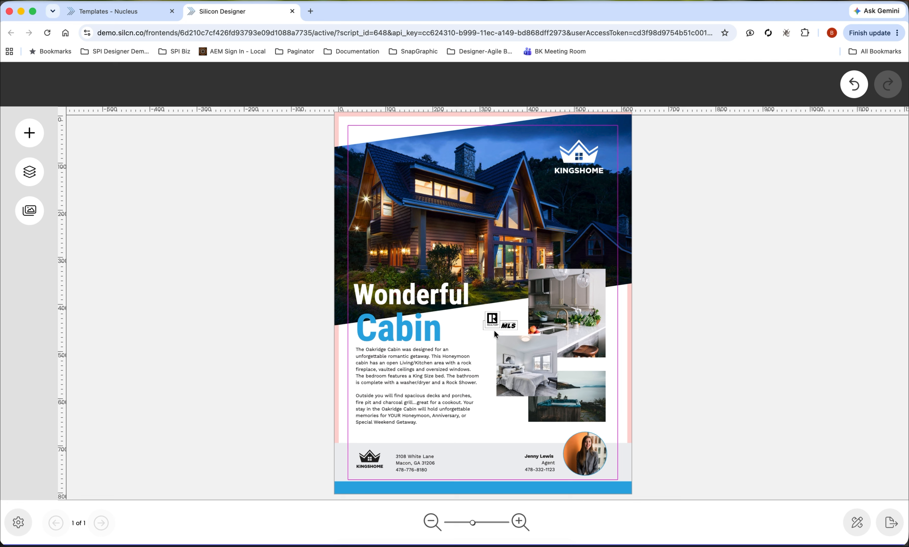
- Test selecting the bedroom photo on the flyer, and deselect it
{"action": "left_click", "coordinate": [504, 357]}
{"action": "left_click", "coordinate": [657, 341]}
{"action": "left_click", "coordinate": [556, 389]}
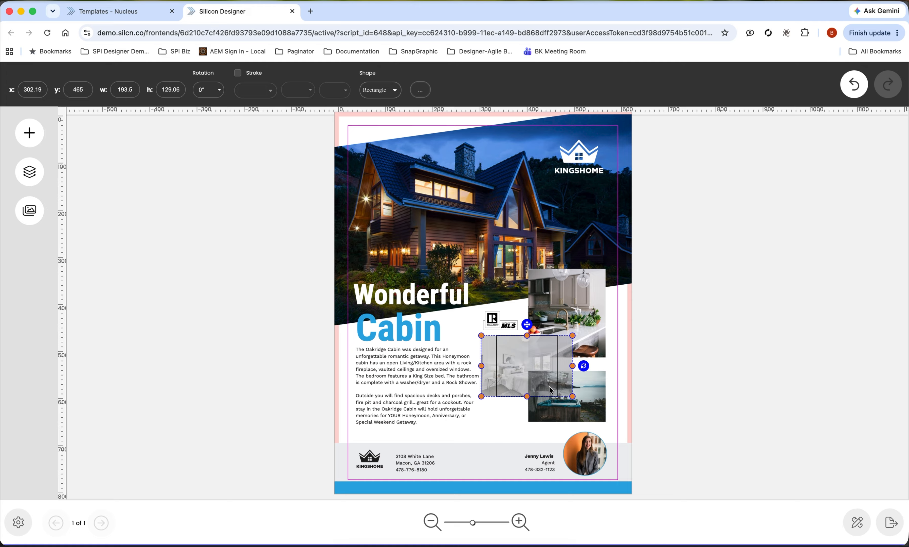
{"action": "left_click", "coordinate": [659, 341]}
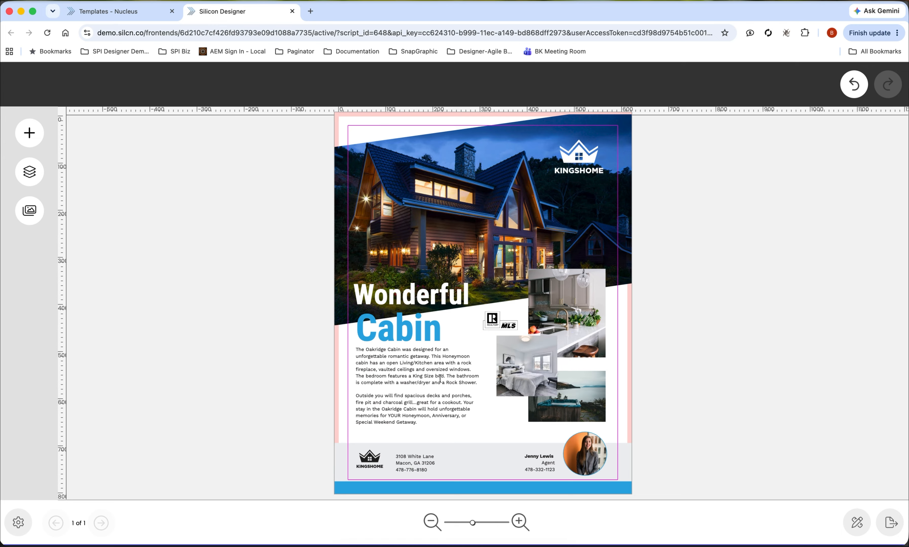